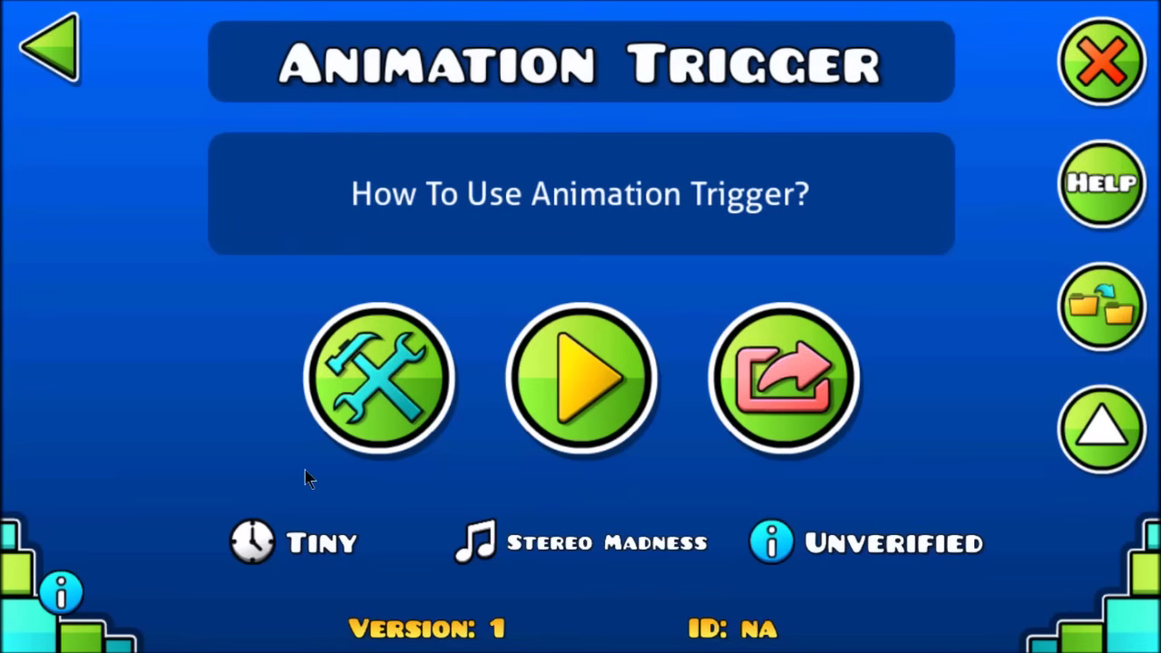
Enter the level editor for the empty Animation Trigger level
{"action": "left_click", "coordinate": [427, 423]}
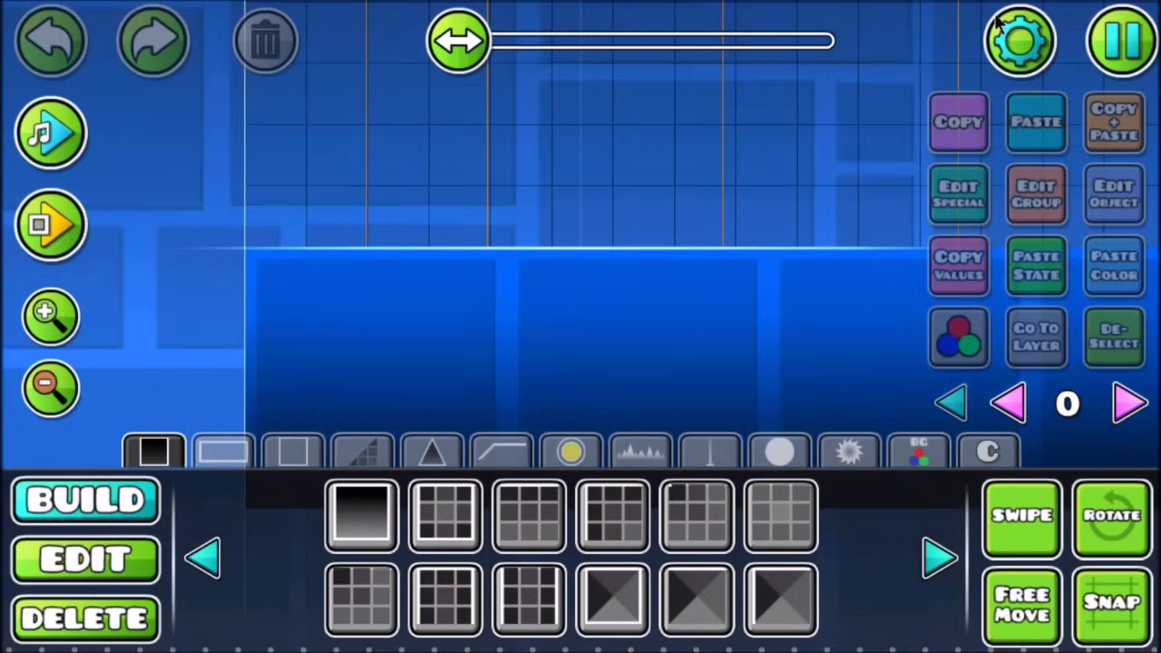
Open and close the level settings, zoom out, and show the trigger (BG) palette
{"action": "left_click", "coordinate": [1007, 34]}
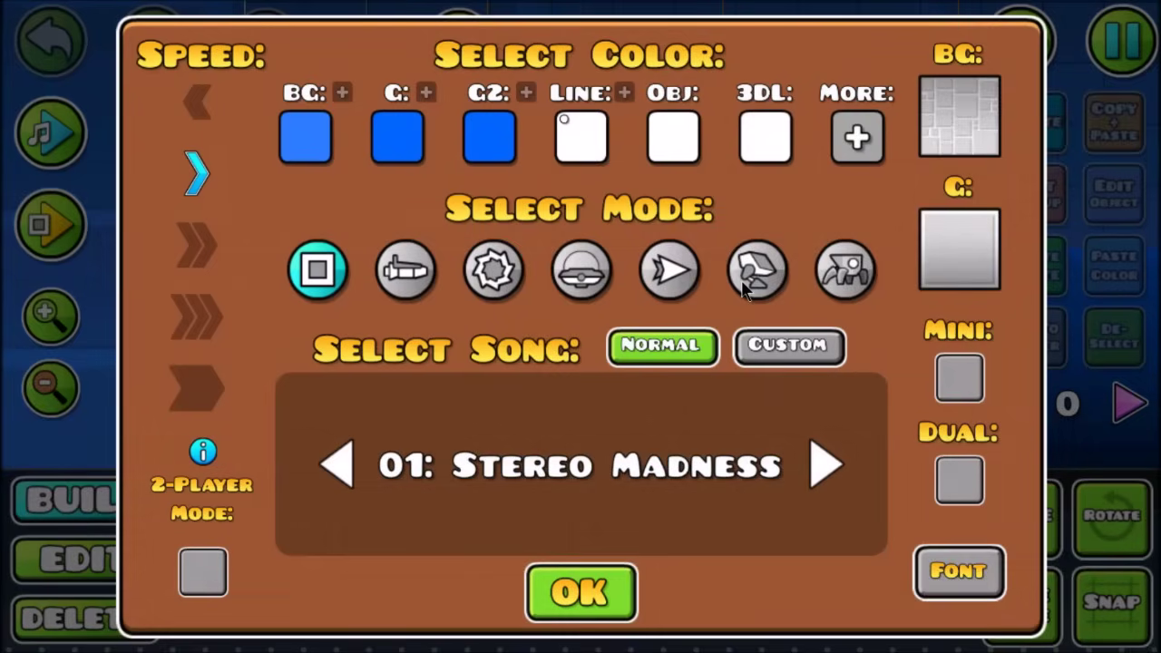
{"action": "left_click", "coordinate": [581, 599]}
{"action": "left_click", "coordinate": [46, 388]}
{"action": "scroll", "coordinate": [890, 397], "scroll_direction": "up", "scroll_amount": 3}
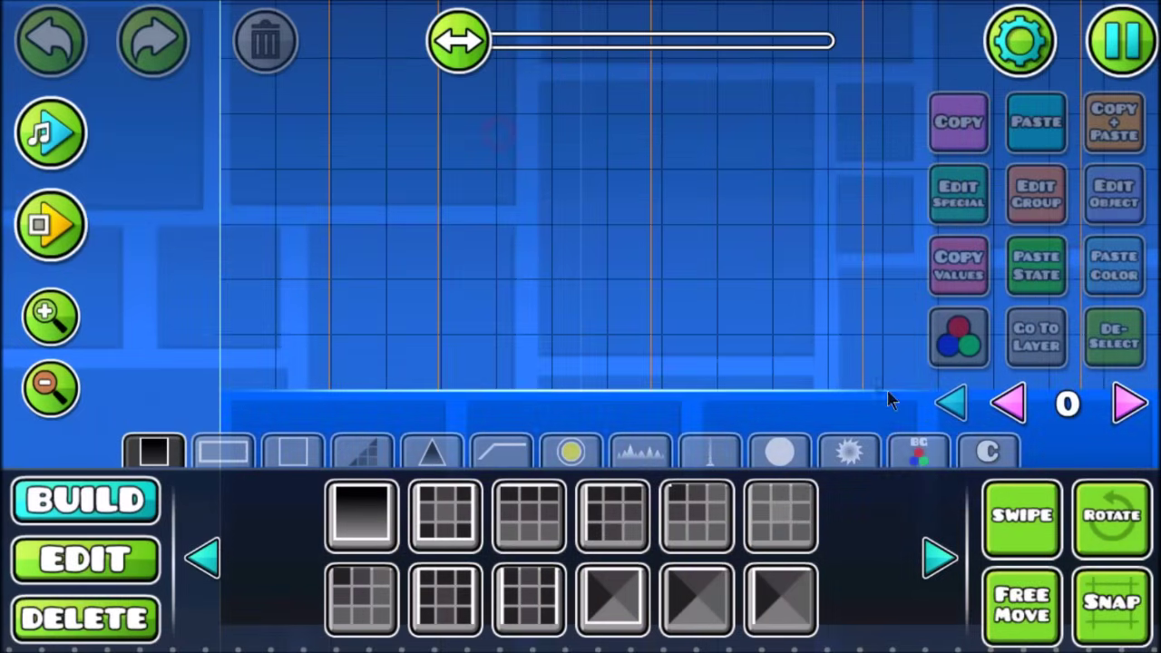
{"action": "left_click", "coordinate": [918, 453]}
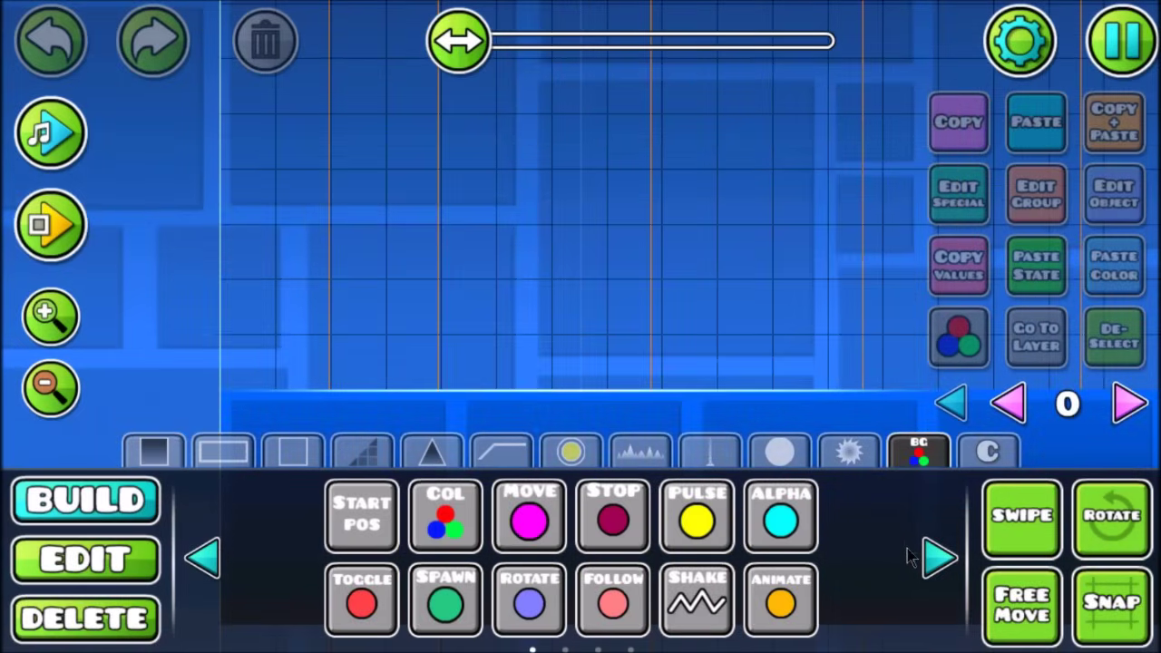
Place an Animate trigger on the grid and open its Setup Animation dialog
{"action": "left_click", "coordinate": [941, 559]}
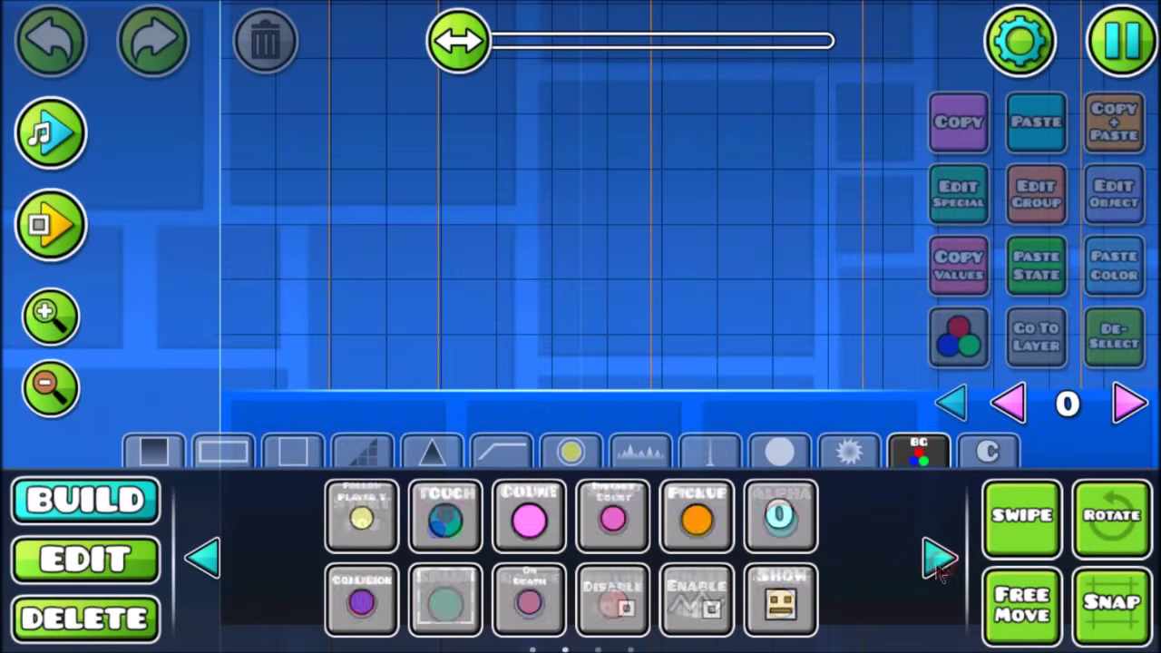
{"action": "left_click", "coordinate": [203, 560]}
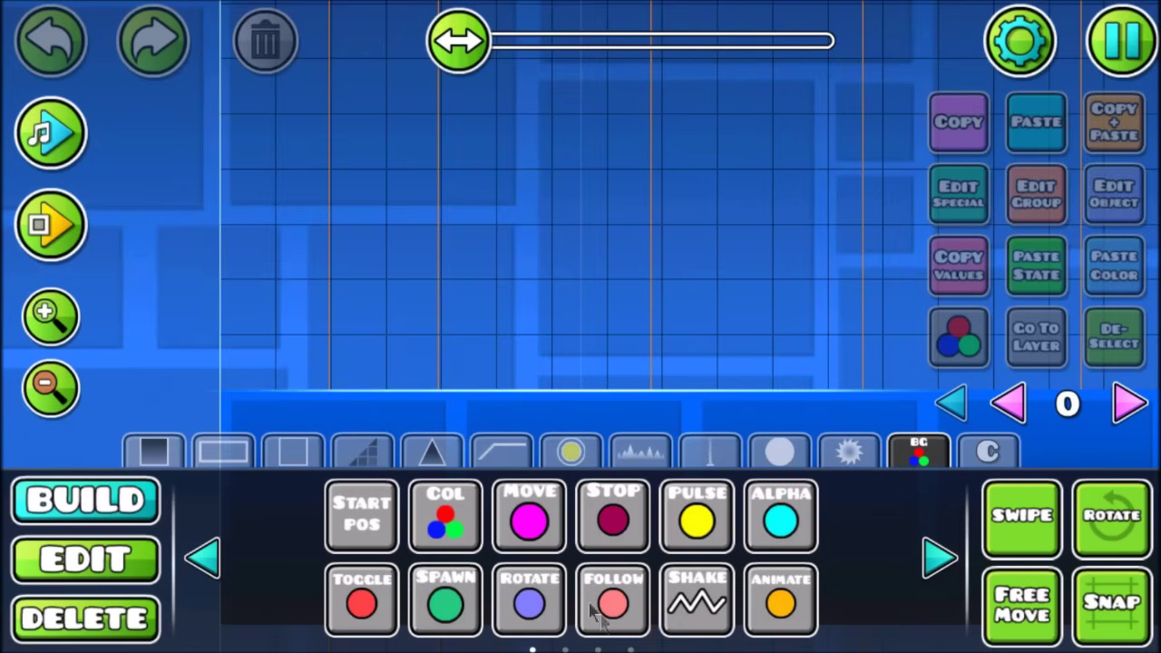
{"action": "left_click", "coordinate": [802, 603]}
{"action": "left_click", "coordinate": [336, 208]}
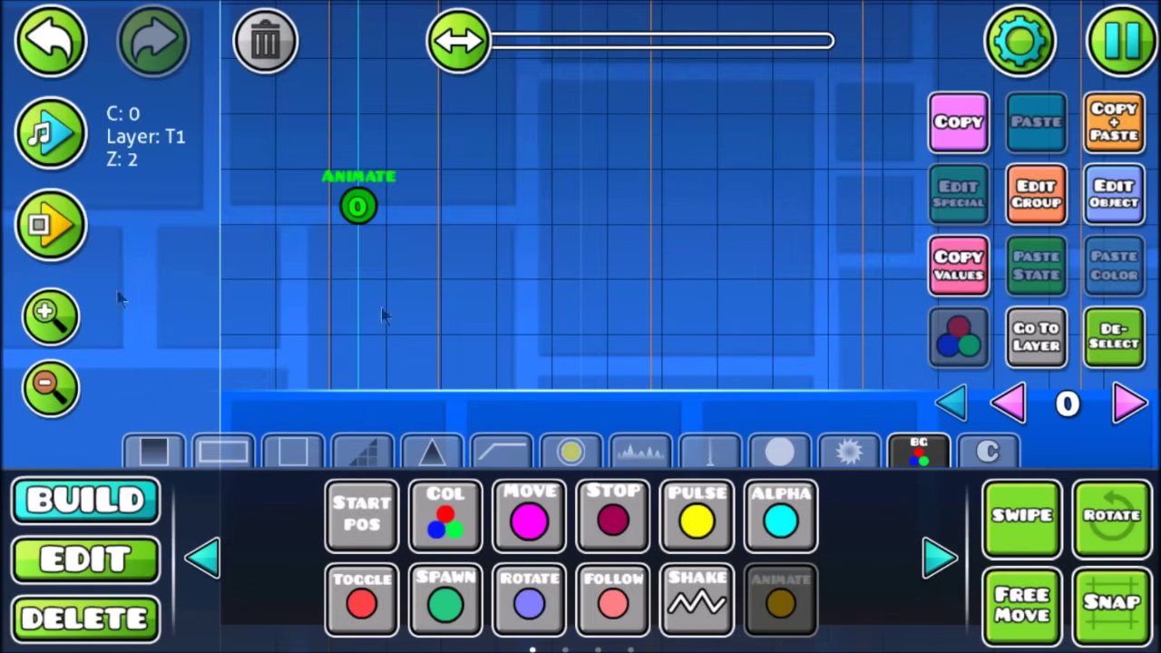
{"action": "left_click", "coordinate": [1123, 202]}
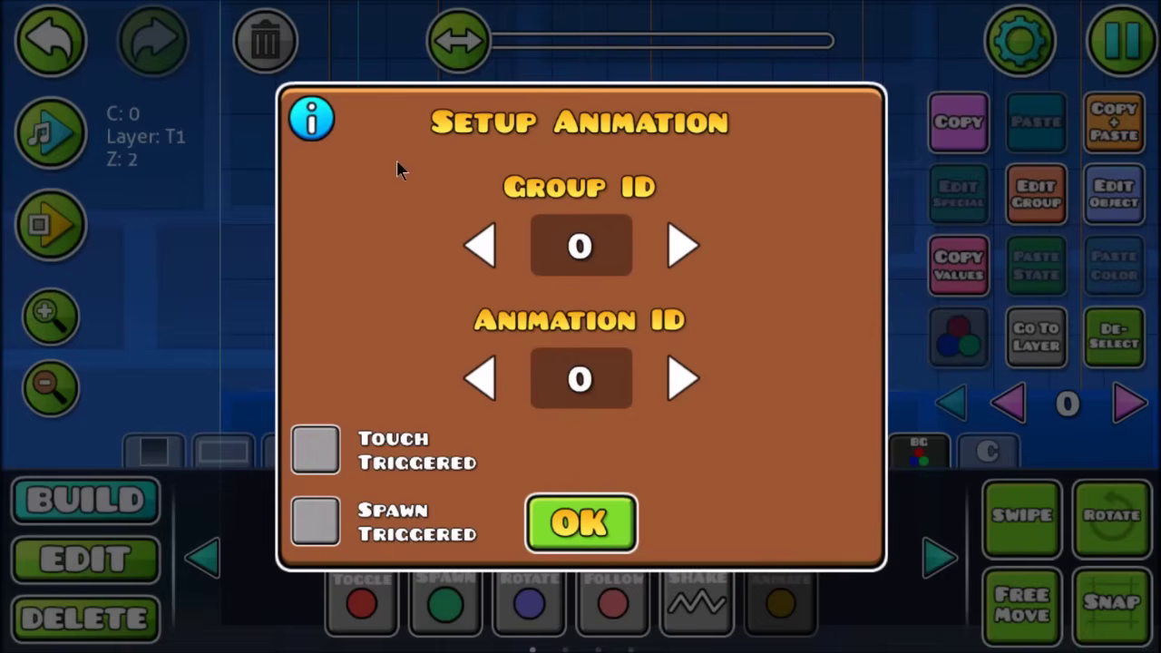
Read the Big Beast and Bat animation ID help, then close Setup Animation
{"action": "left_click", "coordinate": [321, 130]}
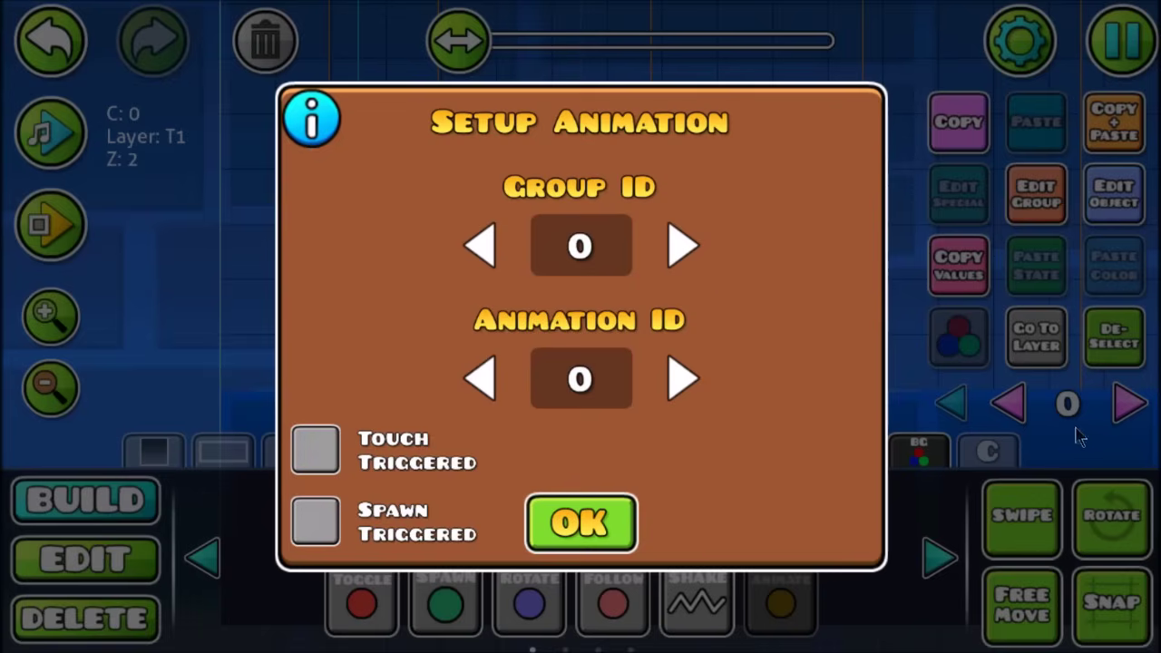
{"action": "left_click", "coordinate": [313, 143]}
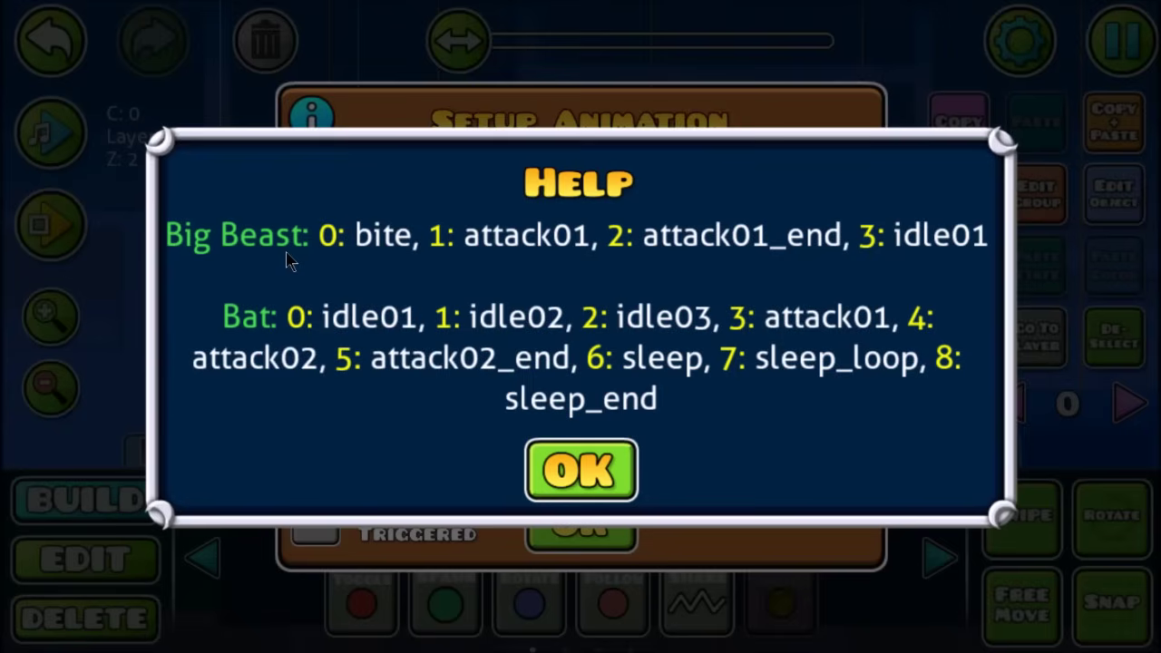
{"action": "left_click", "coordinate": [581, 470]}
{"action": "left_click", "coordinate": [583, 523]}
Show the orb and portal objects and page to the next set
{"action": "left_click", "coordinate": [608, 513]}
{"action": "left_click", "coordinate": [570, 452]}
{"action": "left_click", "coordinate": [953, 568]}
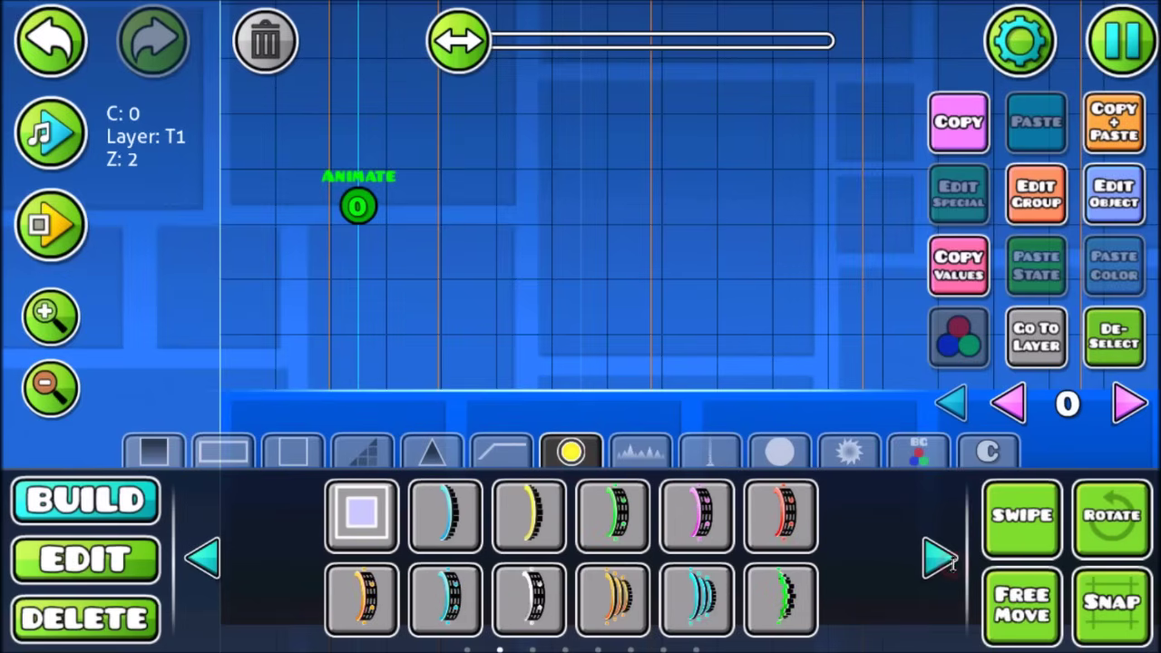
Page to the monster objects and place a bat monster in the level
{"action": "left_click", "coordinate": [940, 558]}
{"action": "left_click", "coordinate": [940, 557]}
{"action": "left_click", "coordinate": [940, 557]}
{"action": "left_click", "coordinate": [940, 557]}
{"action": "left_click", "coordinate": [204, 557]}
{"action": "left_click_drag", "start_coordinate": [586, 252], "coordinate": [508, 357]}
{"action": "left_click", "coordinate": [361, 515]}
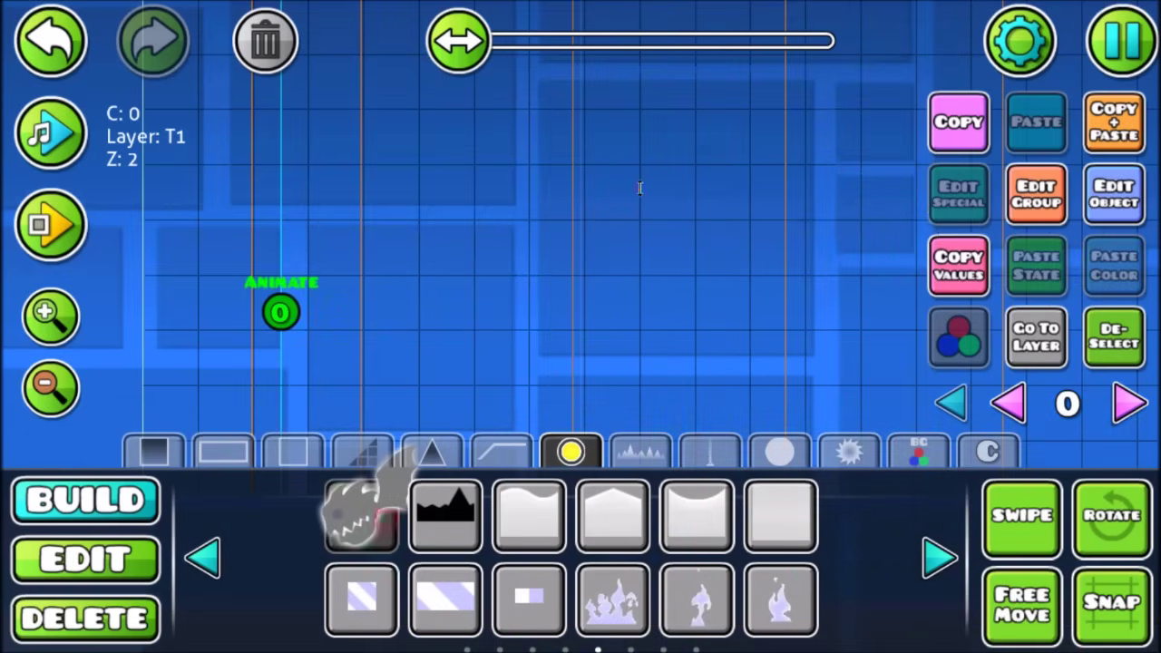
{"action": "left_click", "coordinate": [636, 186]}
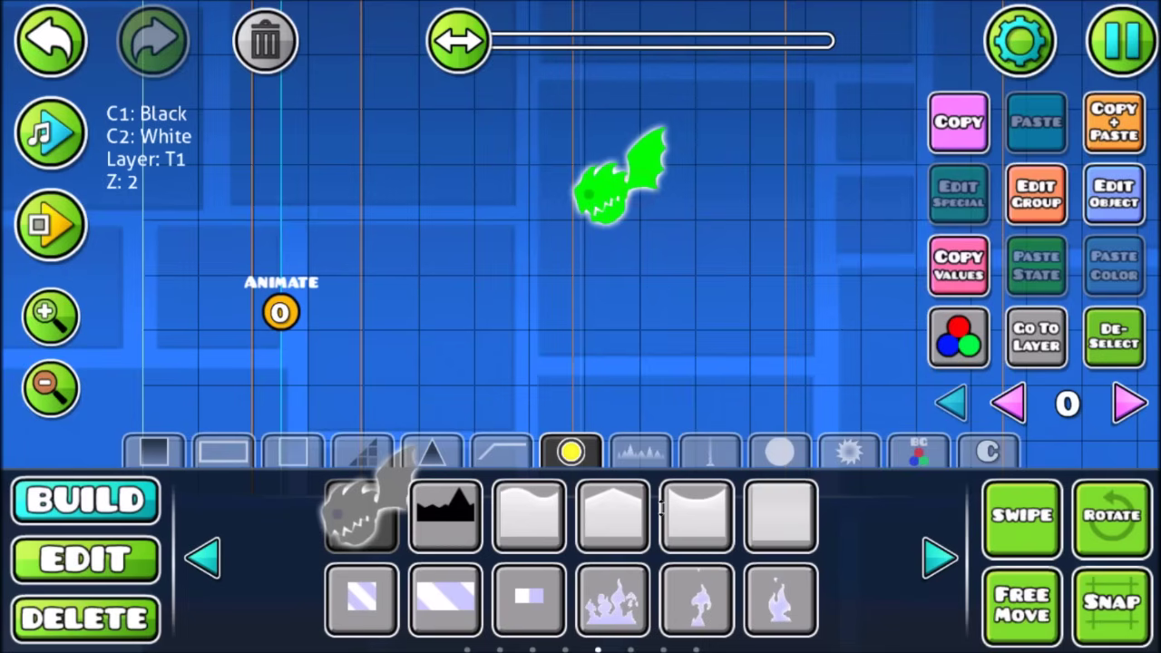
Place the blocky black Big Beast monster below the bat
{"action": "left_click", "coordinate": [205, 558]}
{"action": "left_click", "coordinate": [612, 597]}
{"action": "left_click", "coordinate": [667, 356]}
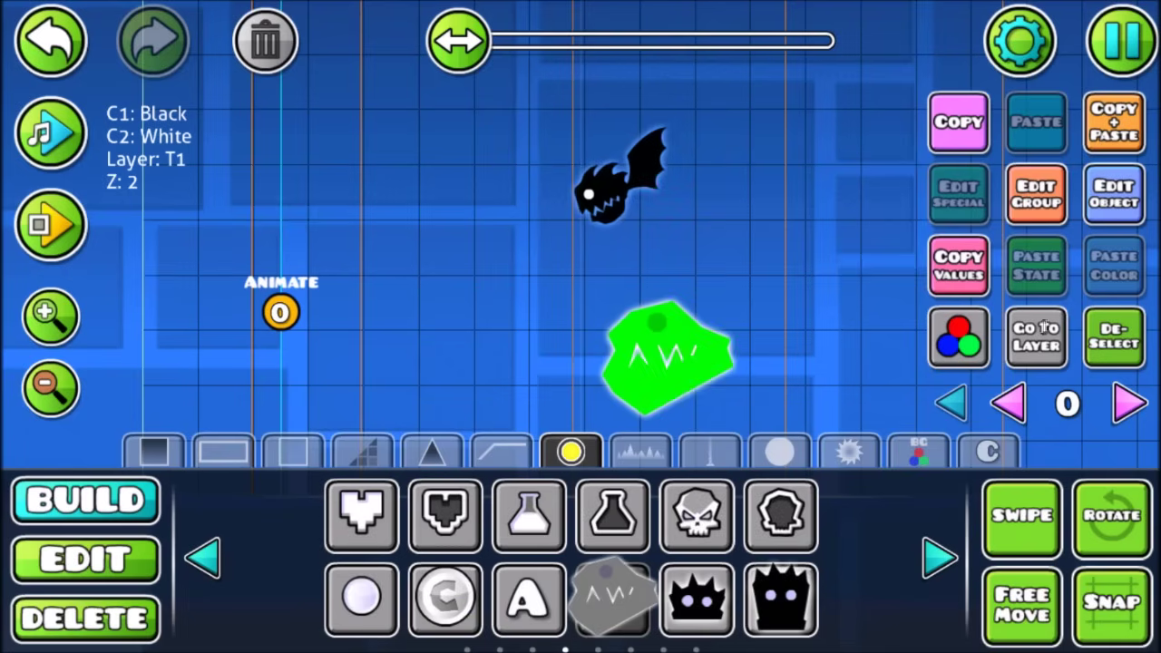
{"action": "left_click", "coordinate": [1114, 336]}
{"action": "left_click", "coordinate": [650, 601]}
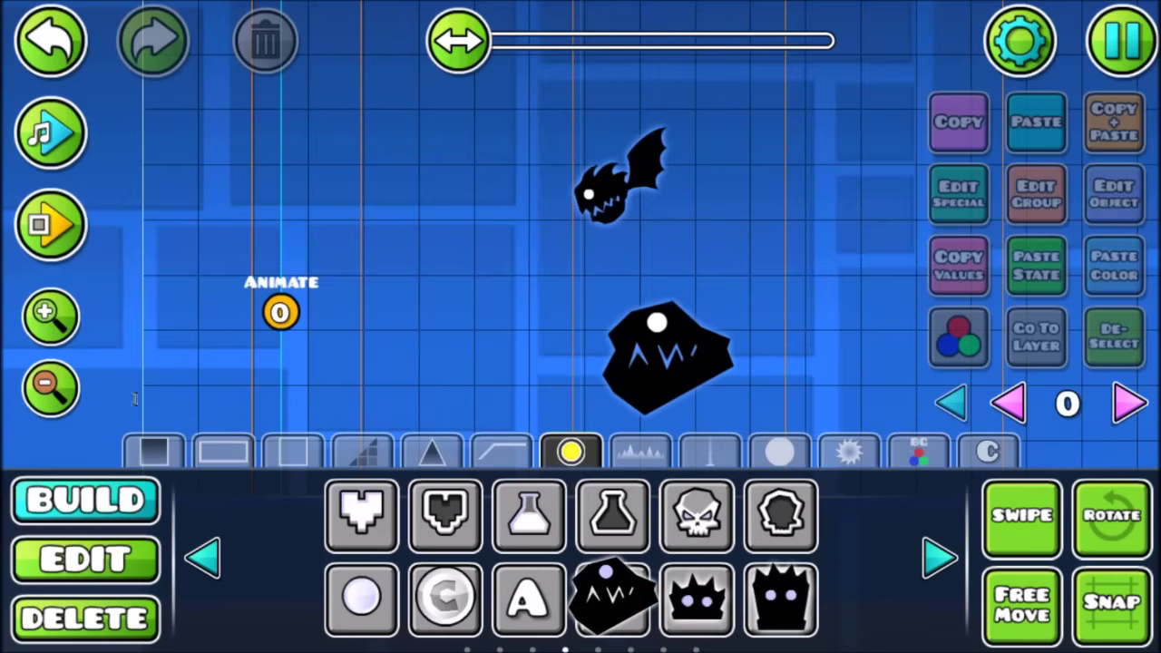
{"action": "left_click", "coordinate": [50, 388]}
In Edit mode, select the bat monster and delete it
{"action": "left_click", "coordinate": [82, 560]}
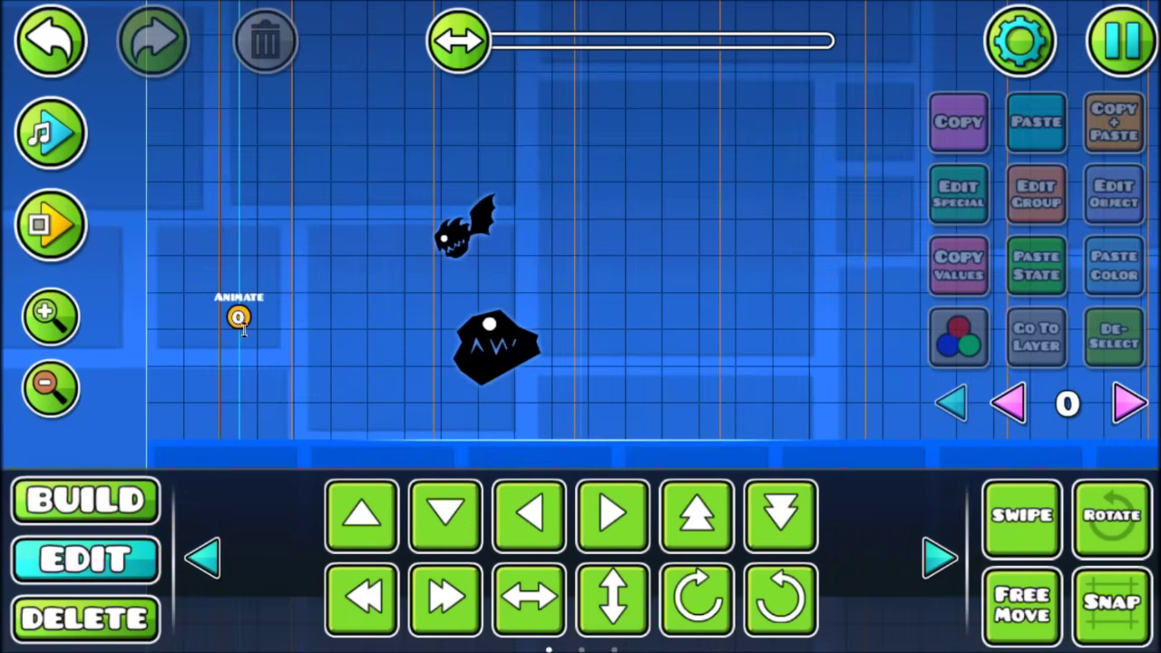
{"action": "left_click", "coordinate": [237, 315]}
{"action": "left_click_drag", "start_coordinate": [410, 358], "coordinate": [410, 311]}
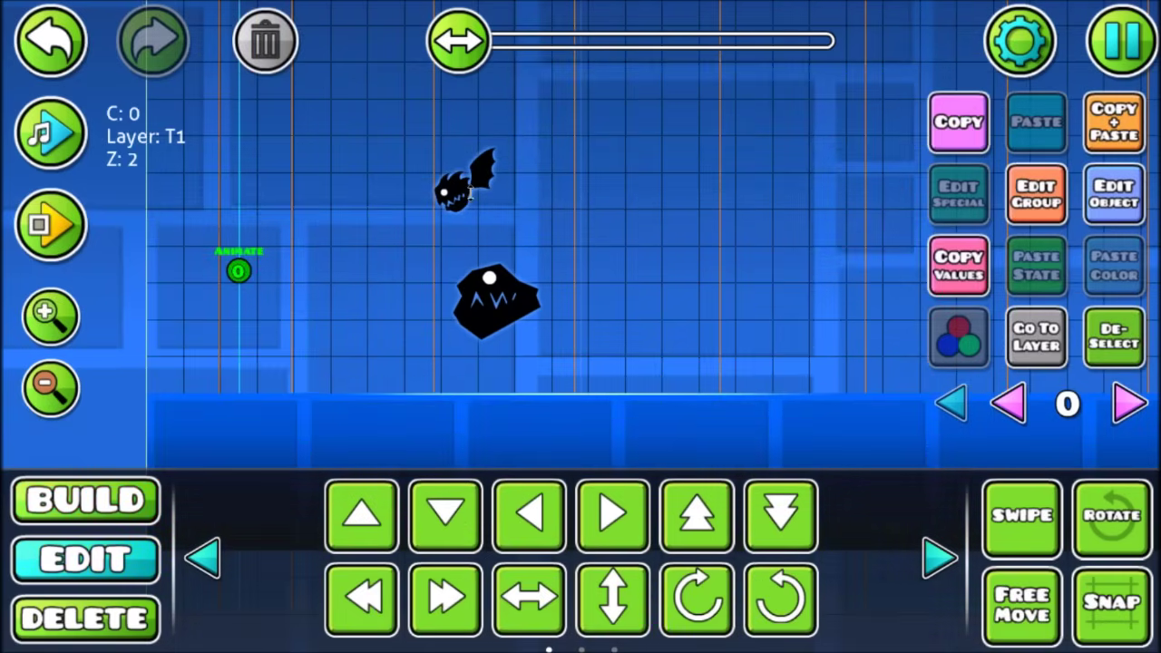
{"action": "left_click", "coordinate": [468, 191]}
{"action": "left_click", "coordinate": [238, 272]}
{"action": "left_click", "coordinate": [466, 190]}
{"action": "left_click", "coordinate": [253, 47]}
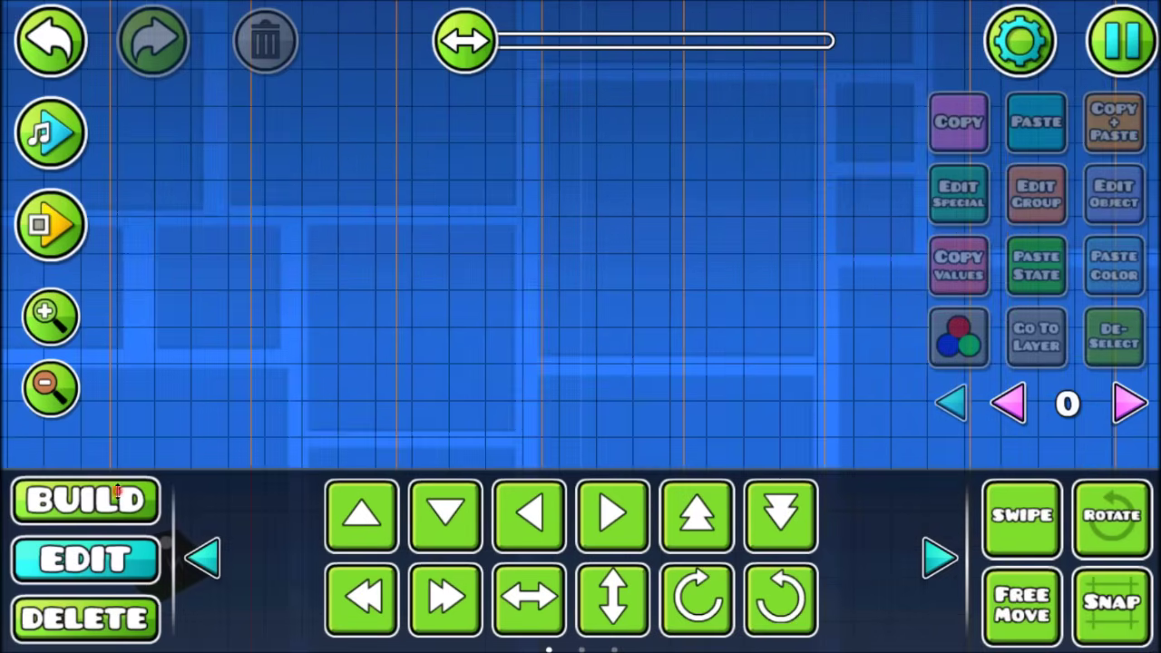
Select the Big Beast and assign it group ID 1 using Next Free and Add
{"action": "key", "text": "1"}
{"action": "left_click", "coordinate": [156, 449]}
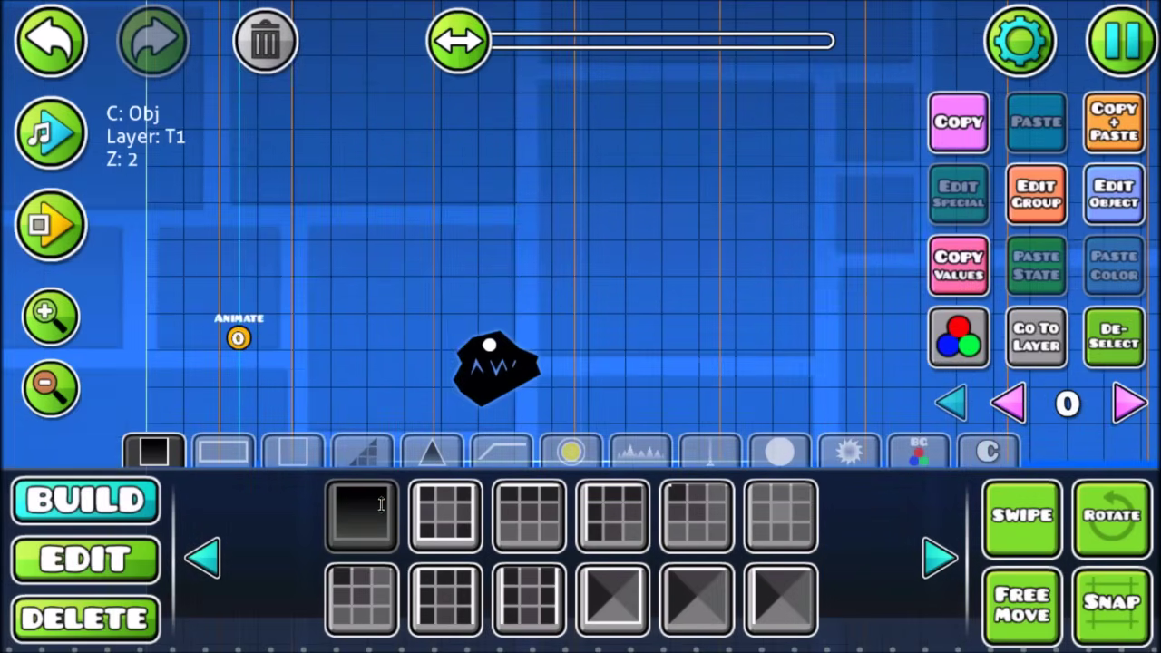
{"action": "key", "text": "2"}
{"action": "scroll", "coordinate": [519, 267], "scroll_direction": "down", "scroll_amount": 3}
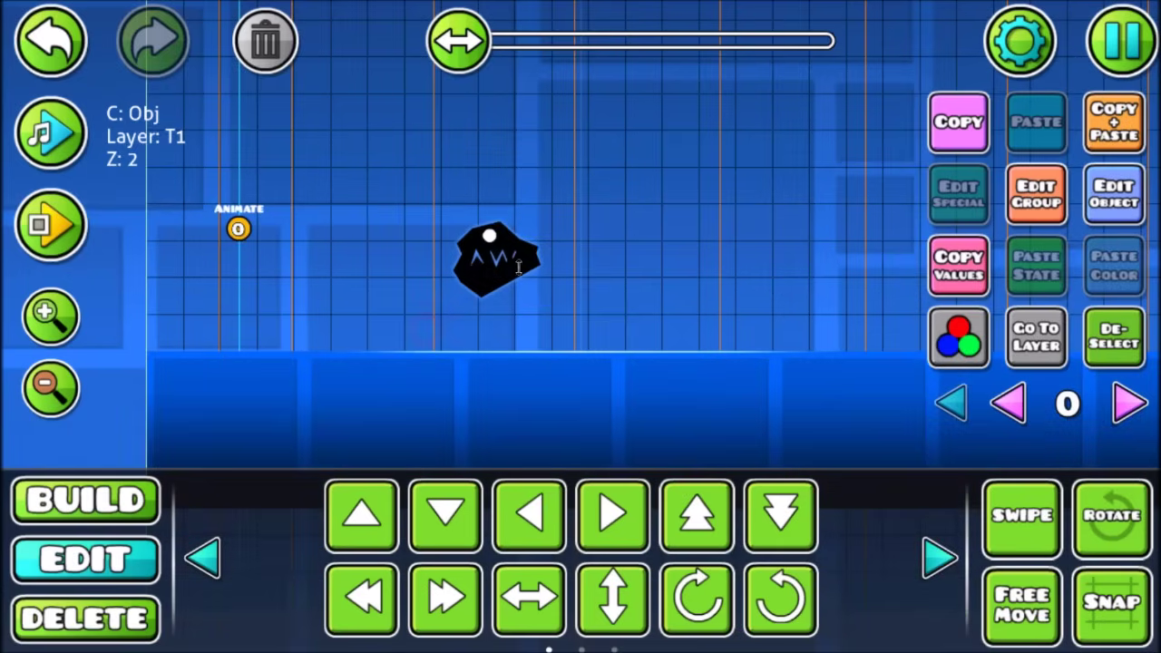
{"action": "left_click", "coordinate": [519, 267]}
{"action": "left_click", "coordinate": [1036, 192]}
{"action": "left_click", "coordinate": [305, 258]}
{"action": "left_click", "coordinate": [810, 238]}
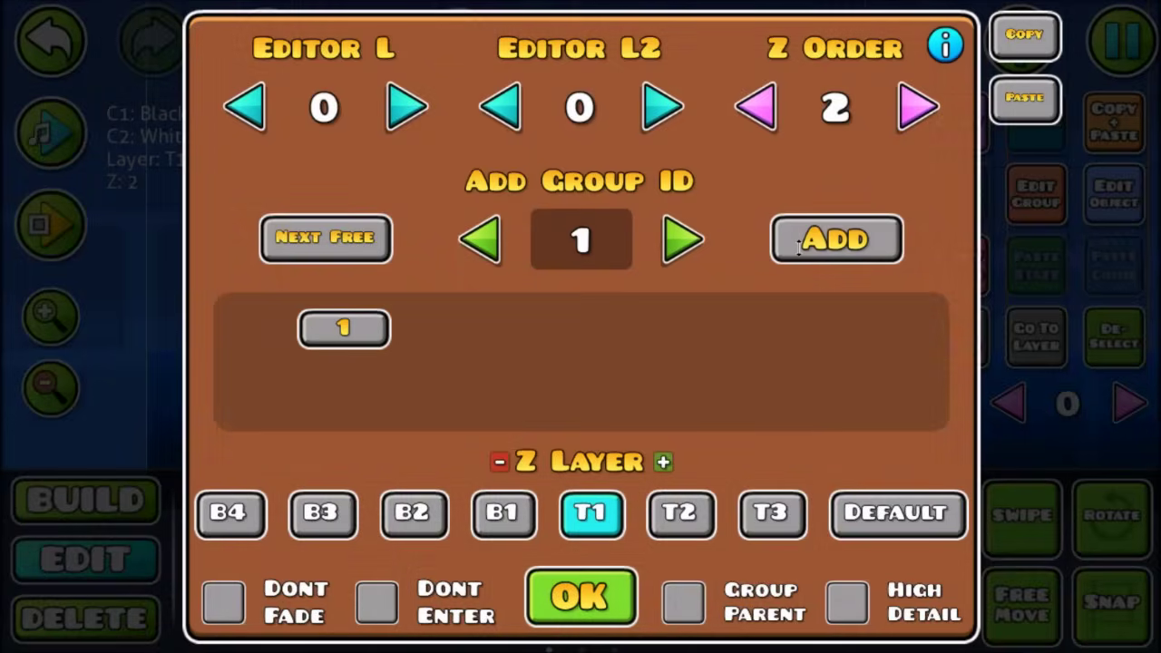
{"action": "left_click", "coordinate": [613, 608]}
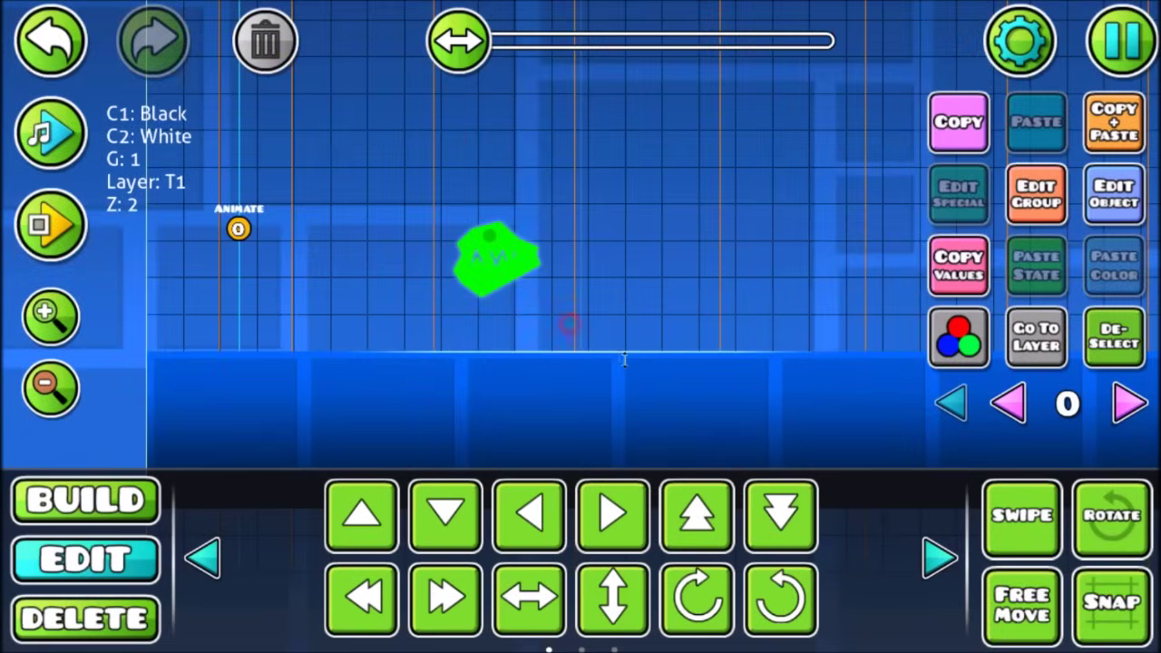
{"action": "left_click", "coordinate": [237, 270]}
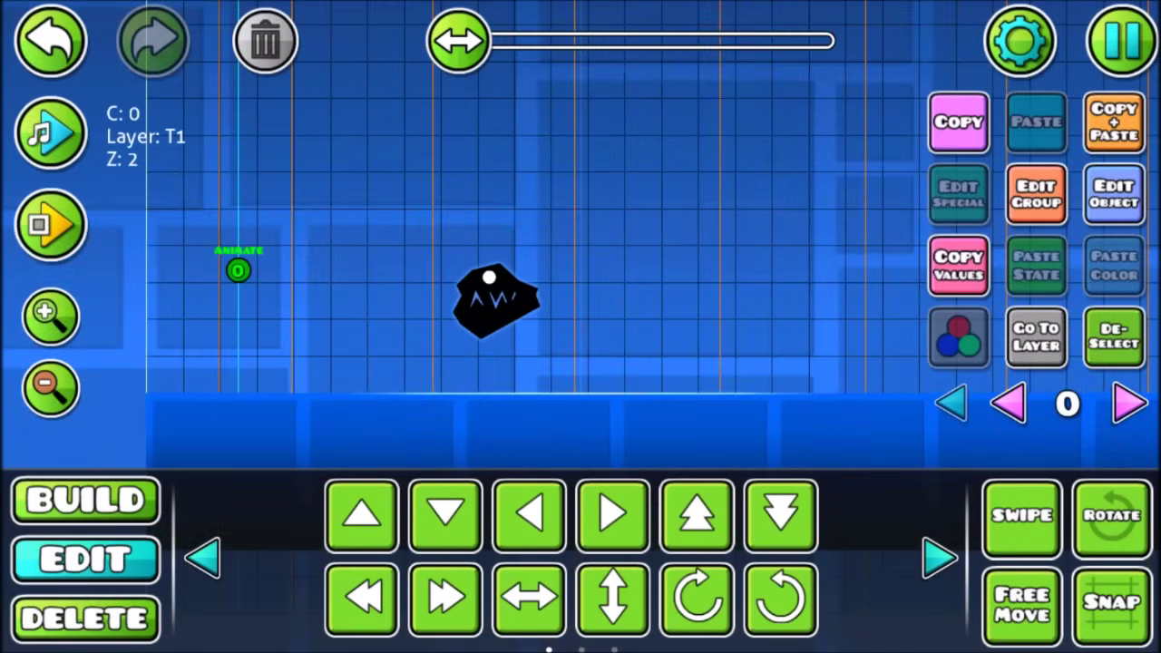
Set the Animate trigger's target group to 1 and confirm
{"action": "left_click", "coordinate": [1133, 205]}
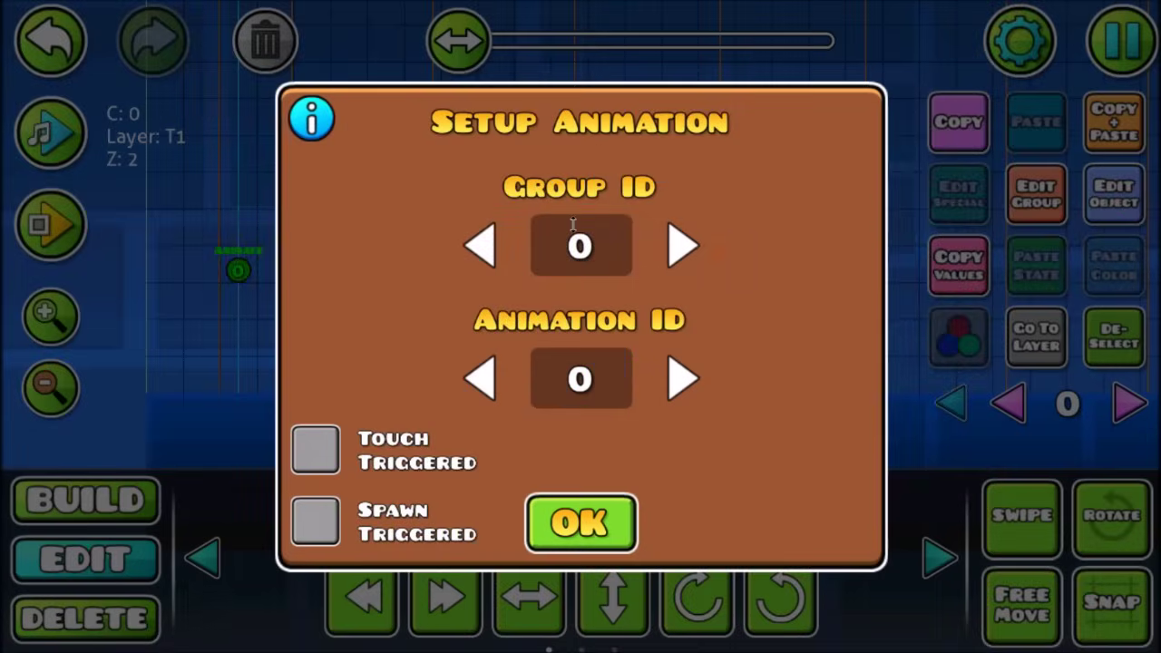
{"action": "left_click", "coordinate": [683, 246]}
{"action": "left_click", "coordinate": [318, 119]}
{"action": "left_click", "coordinate": [580, 469]}
{"action": "left_click", "coordinate": [580, 523]}
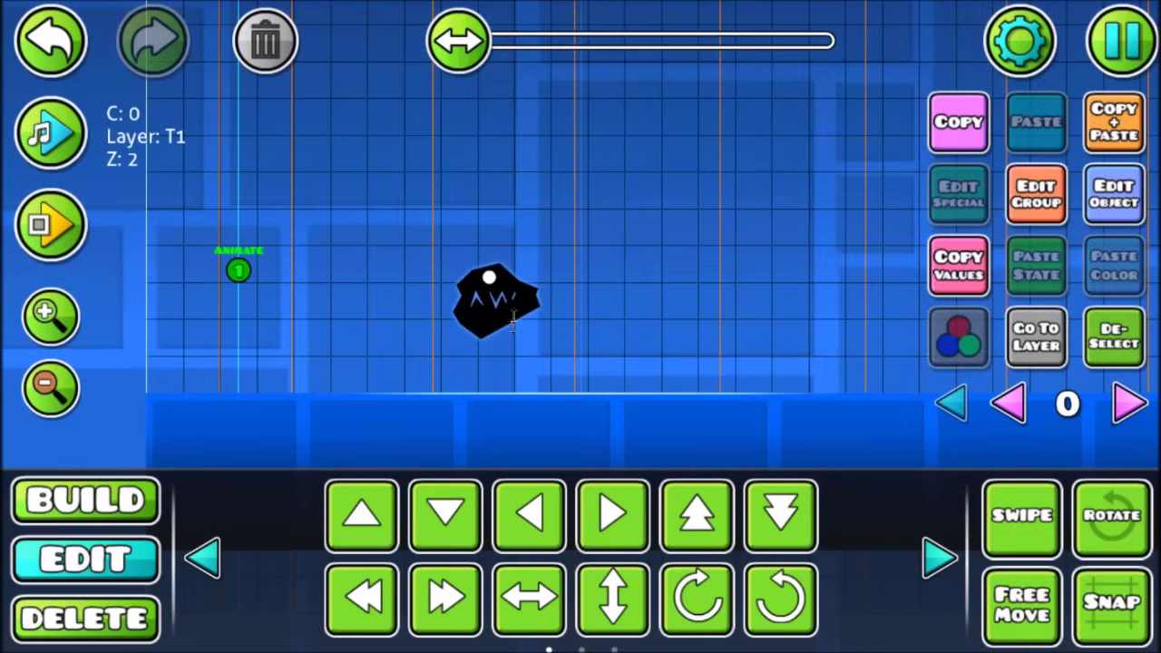
Reselect the Animate trigger, reopen its settings and show the animation ID help
{"action": "left_click", "coordinate": [488, 299]}
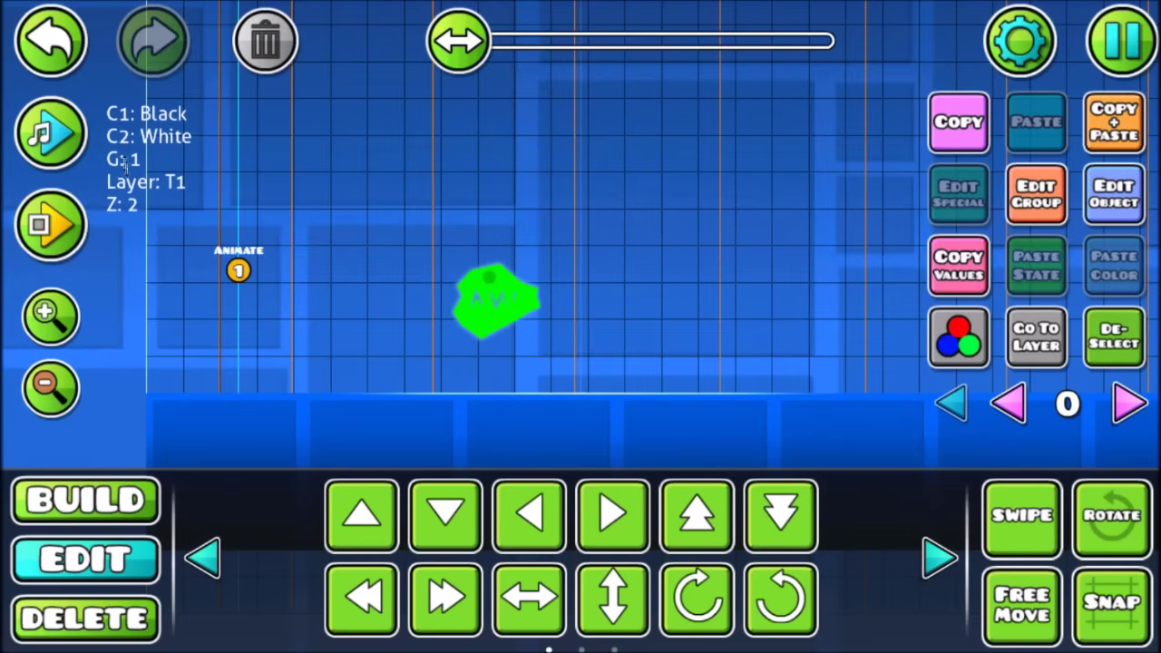
{"action": "left_click", "coordinate": [245, 270]}
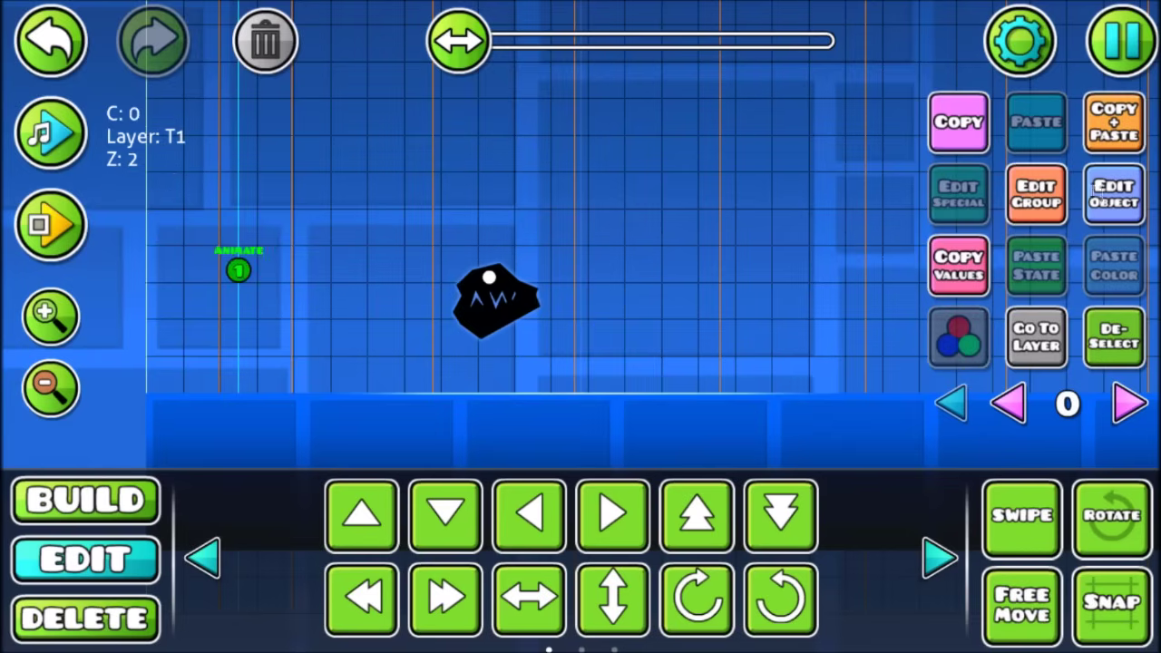
{"action": "left_click", "coordinate": [1083, 211]}
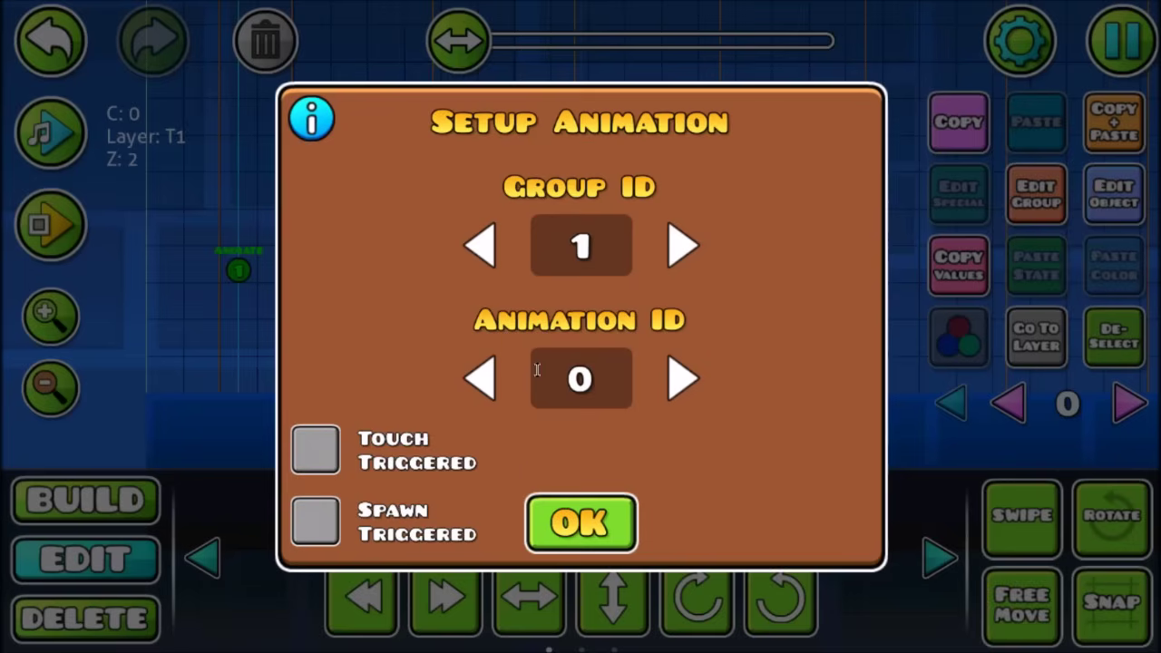
{"action": "left_click", "coordinate": [320, 120]}
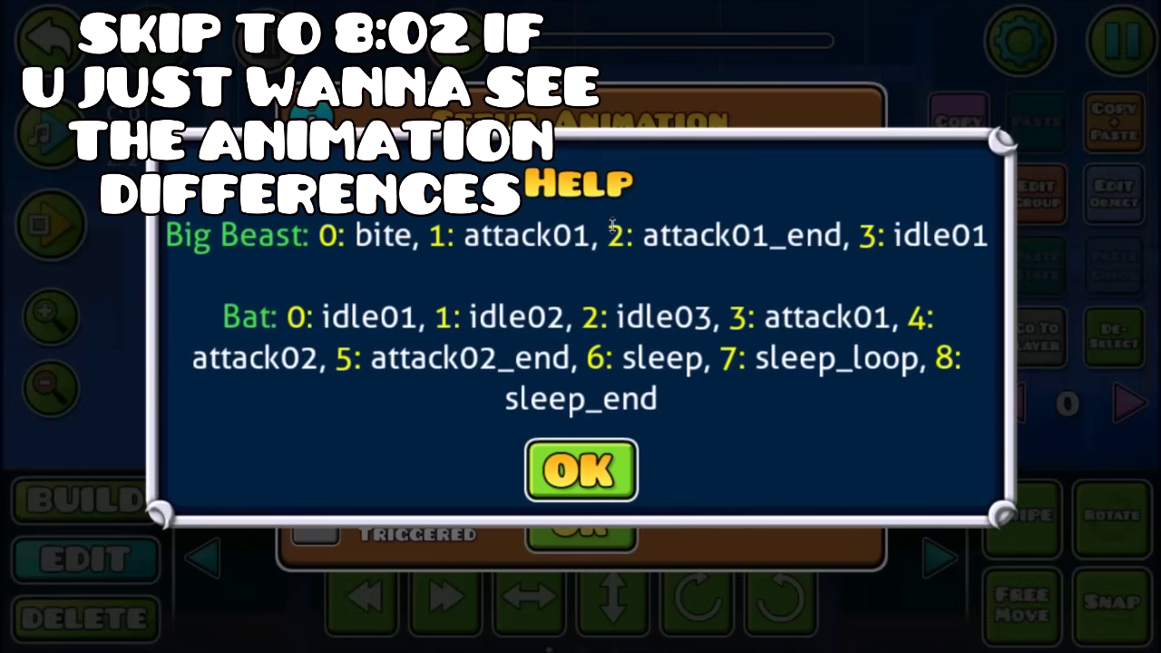
Close the animation ID help and Setup Animation, keeping group 1 with animation 0
{"action": "left_click", "coordinate": [578, 459]}
{"action": "left_click", "coordinate": [579, 517]}
{"action": "left_click", "coordinate": [1122, 40]}
Save and playtest the level, then return to the editor
{"action": "left_click", "coordinate": [583, 256]}
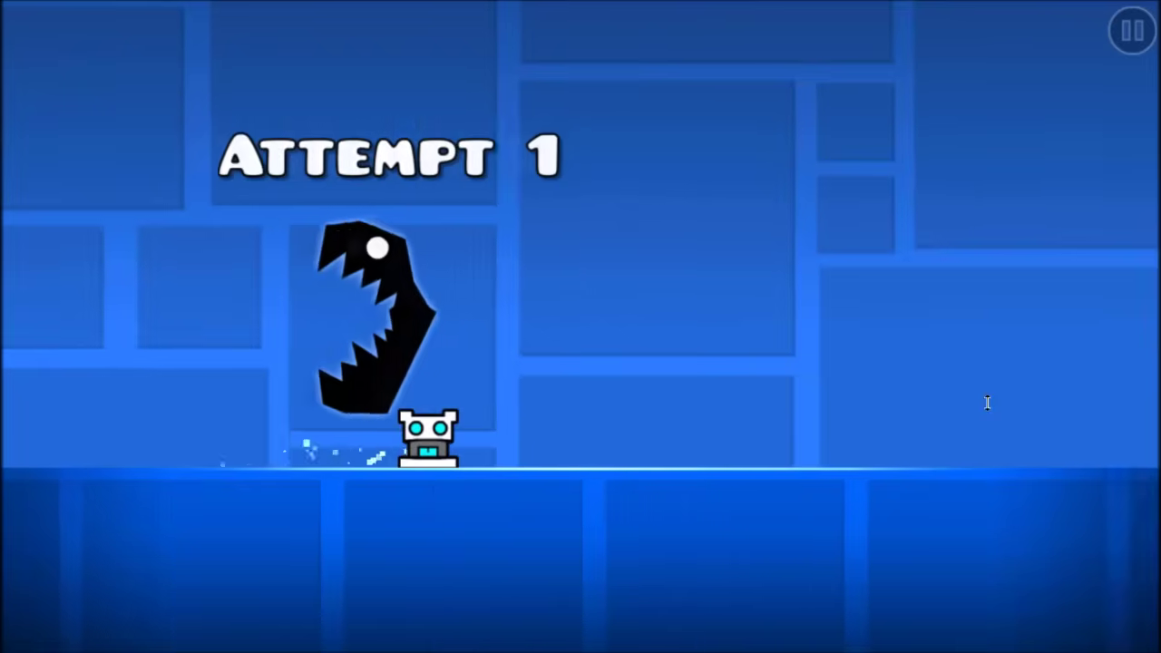
{"action": "key", "text": "Escape"}
{"action": "left_click", "coordinate": [251, 374]}
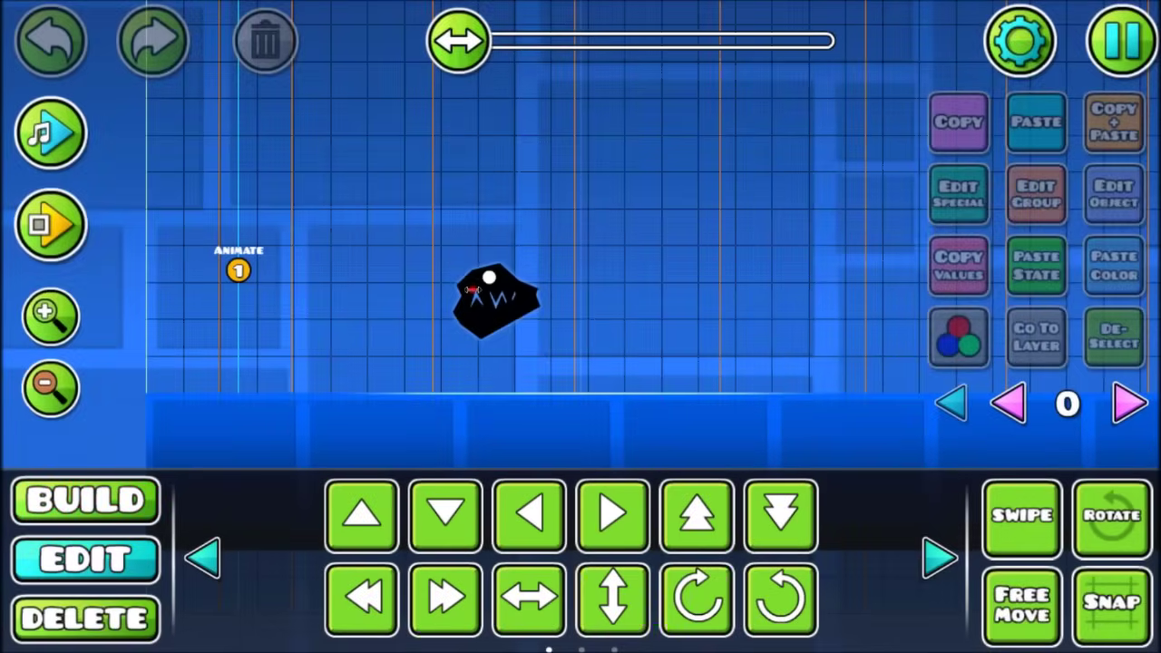
Nudge the monster and the Animate trigger further right with the big-move arrow
{"action": "left_click", "coordinate": [472, 289]}
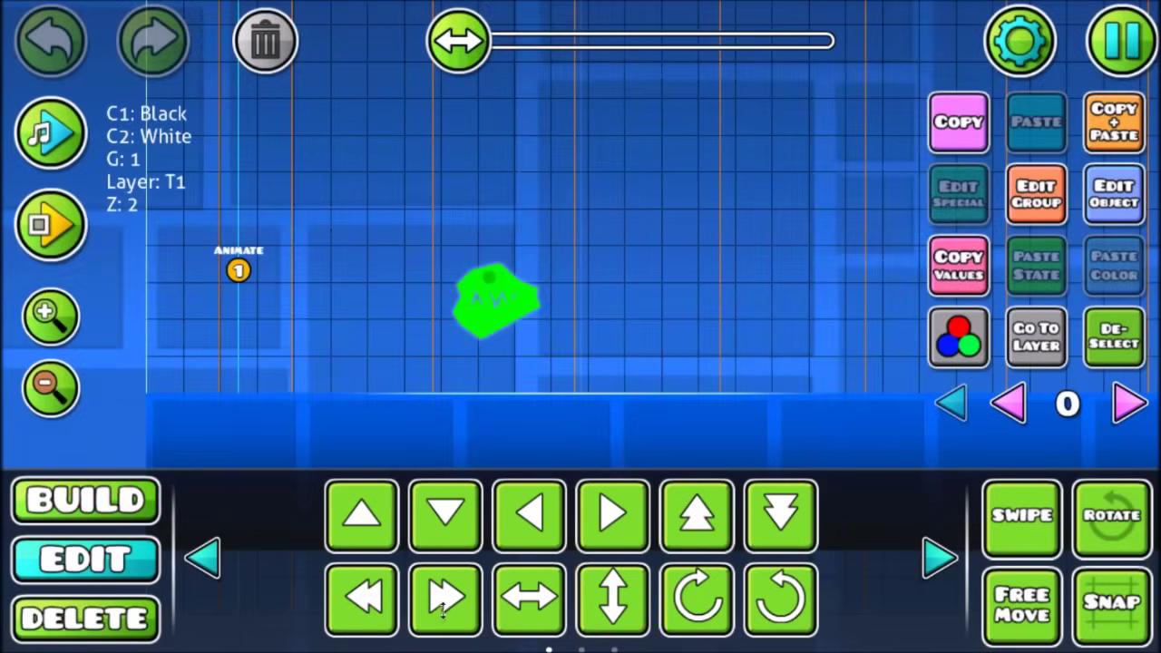
{"action": "left_click", "coordinate": [445, 596]}
{"action": "left_click", "coordinate": [238, 269]}
{"action": "left_click", "coordinate": [456, 588]}
{"action": "double_click", "coordinate": [457, 587]}
Save and playtest the level again, then go back to the editor
{"action": "left_click", "coordinate": [1124, 44]}
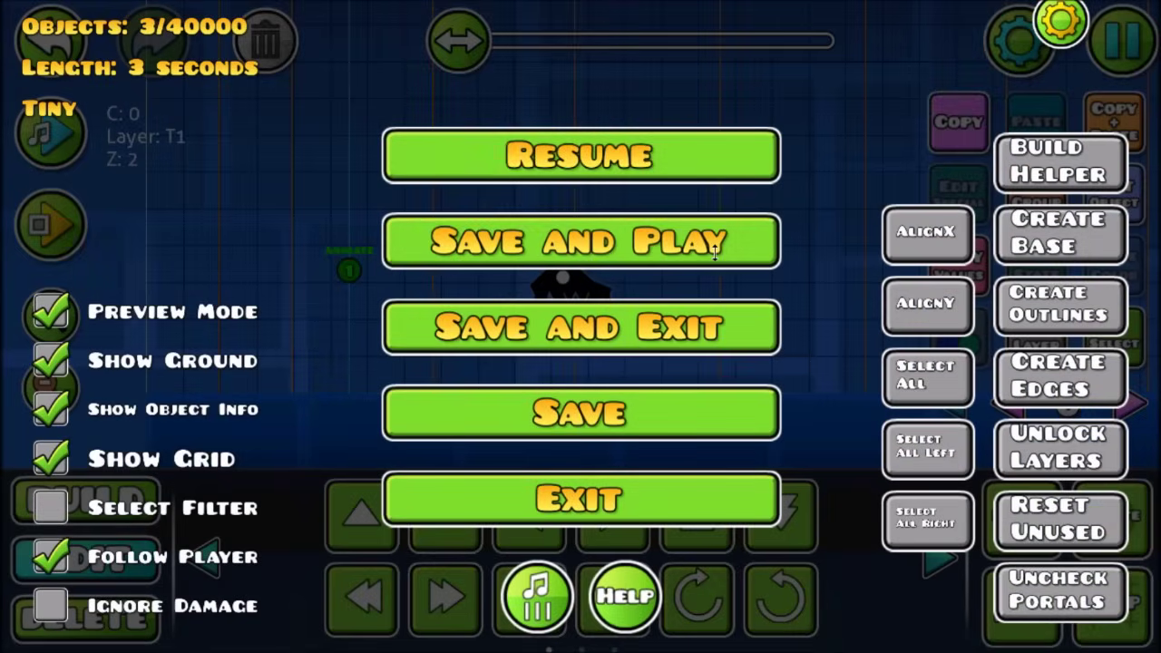
{"action": "left_click", "coordinate": [715, 256]}
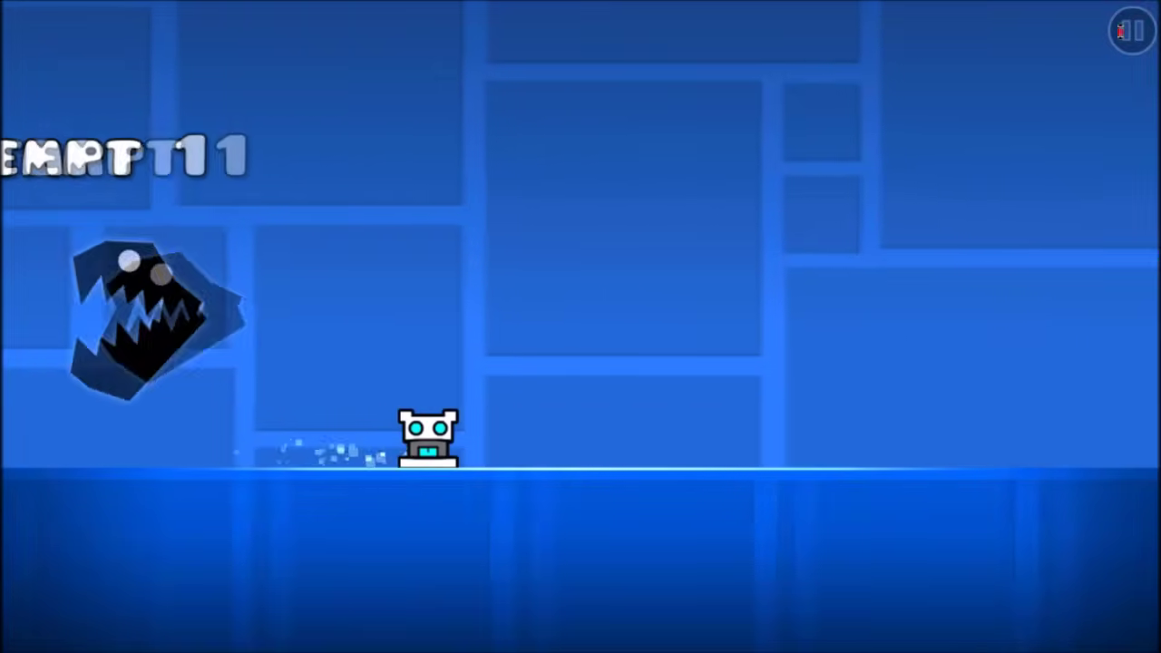
{"action": "key", "text": "Escape"}
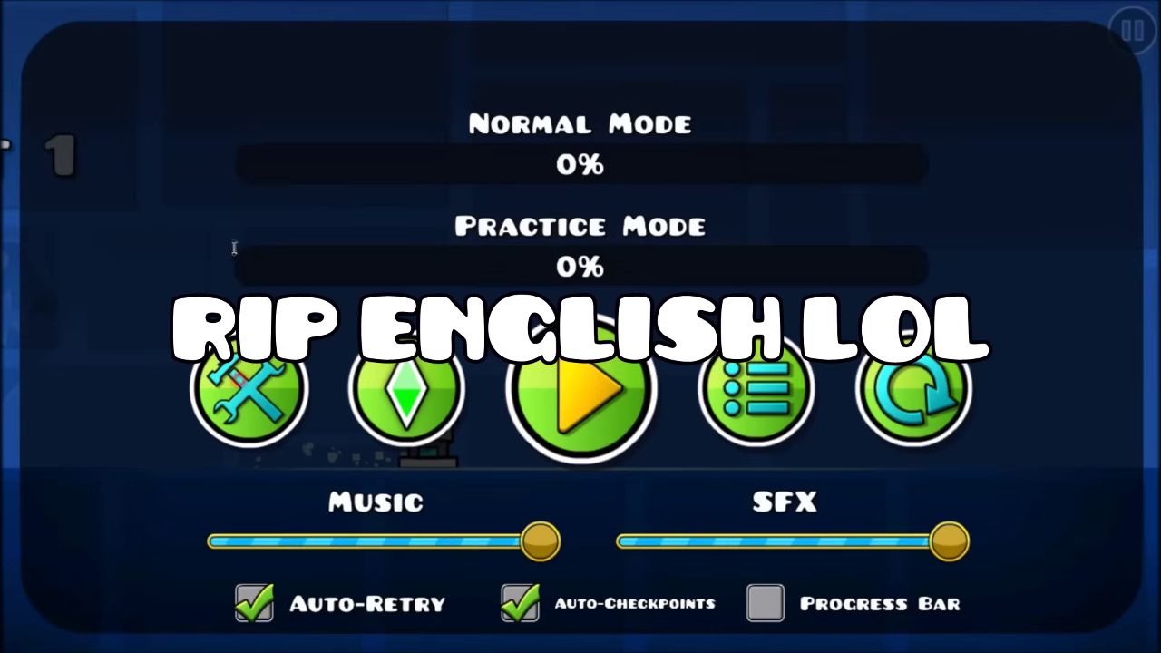
{"action": "left_click", "coordinate": [229, 386]}
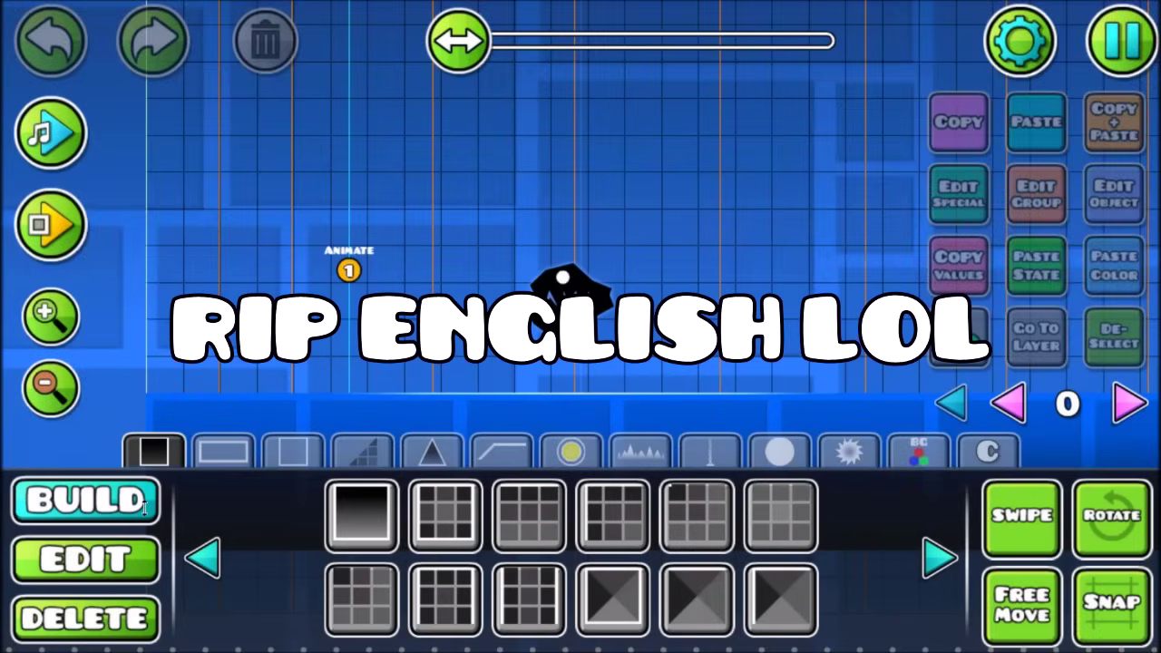
Browse the spike and saw palette, then select the Animate trigger in Edit mode
{"action": "left_click", "coordinate": [96, 554]}
{"action": "left_click", "coordinate": [128, 495]}
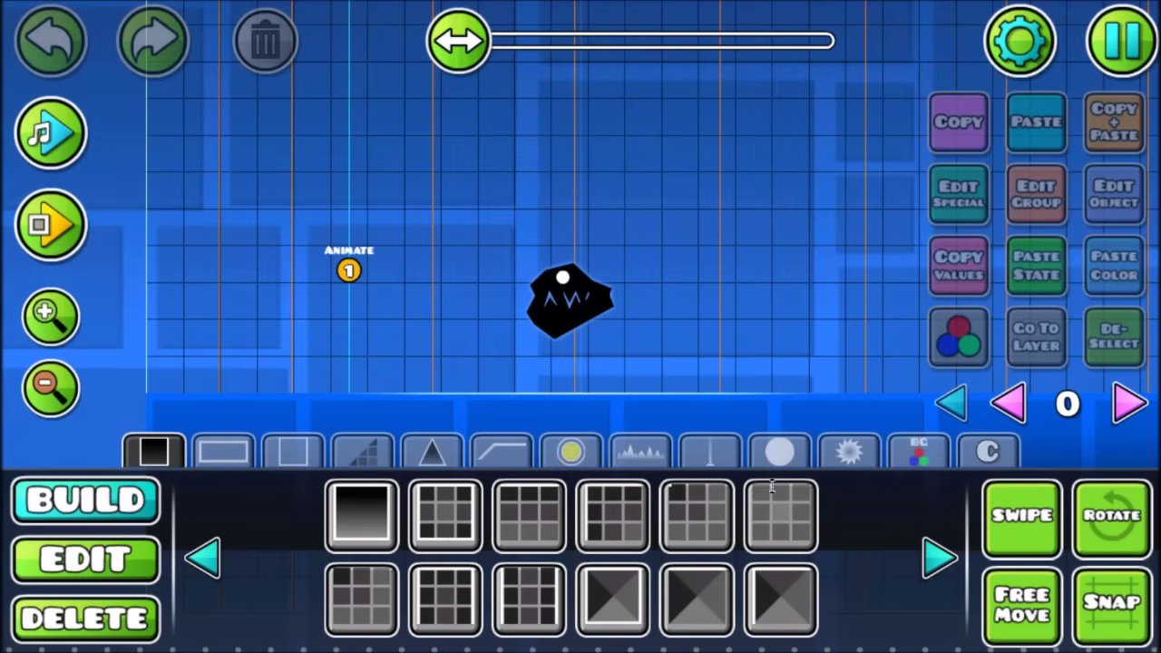
{"action": "left_click", "coordinate": [846, 453]}
{"action": "left_click", "coordinate": [90, 558]}
{"action": "left_click", "coordinate": [349, 270]}
Raise the Animate trigger's Animation ID to 1 and confirm
{"action": "left_click", "coordinate": [1114, 194]}
{"action": "left_click", "coordinate": [682, 379]}
{"action": "left_click", "coordinate": [311, 119]}
{"action": "left_click", "coordinate": [580, 484]}
{"action": "left_click", "coordinate": [583, 508]}
Save and playtest the level, then return to the editor's editing tools
{"action": "left_click", "coordinate": [1134, 47]}
{"action": "left_click", "coordinate": [741, 238]}
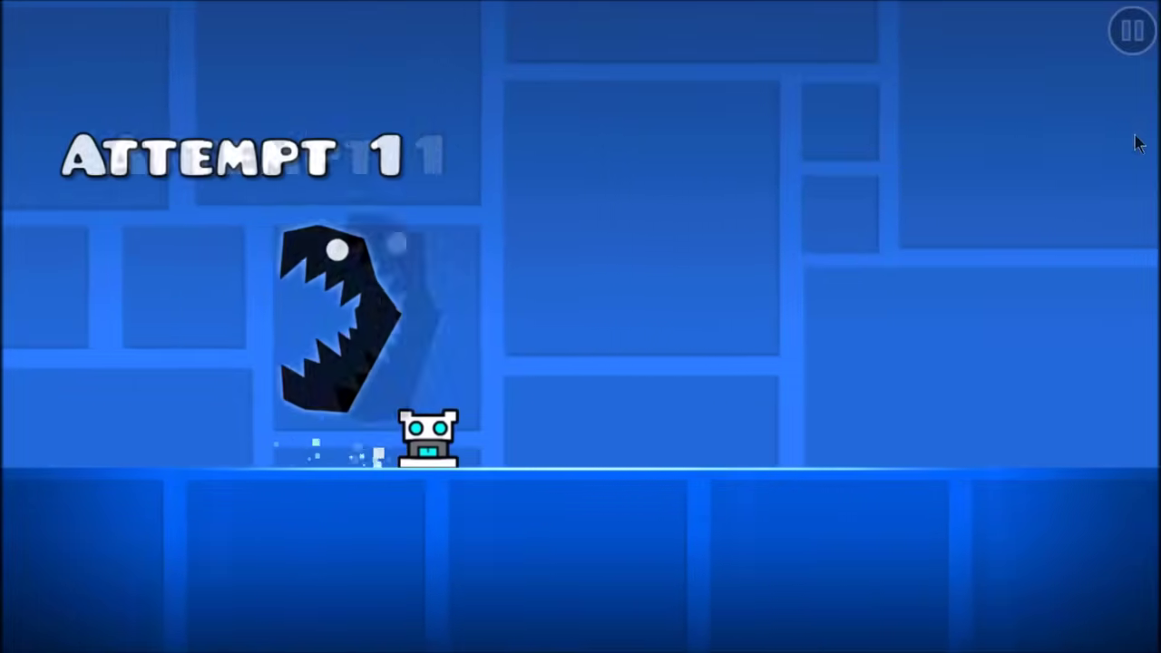
{"action": "left_click", "coordinate": [1135, 35]}
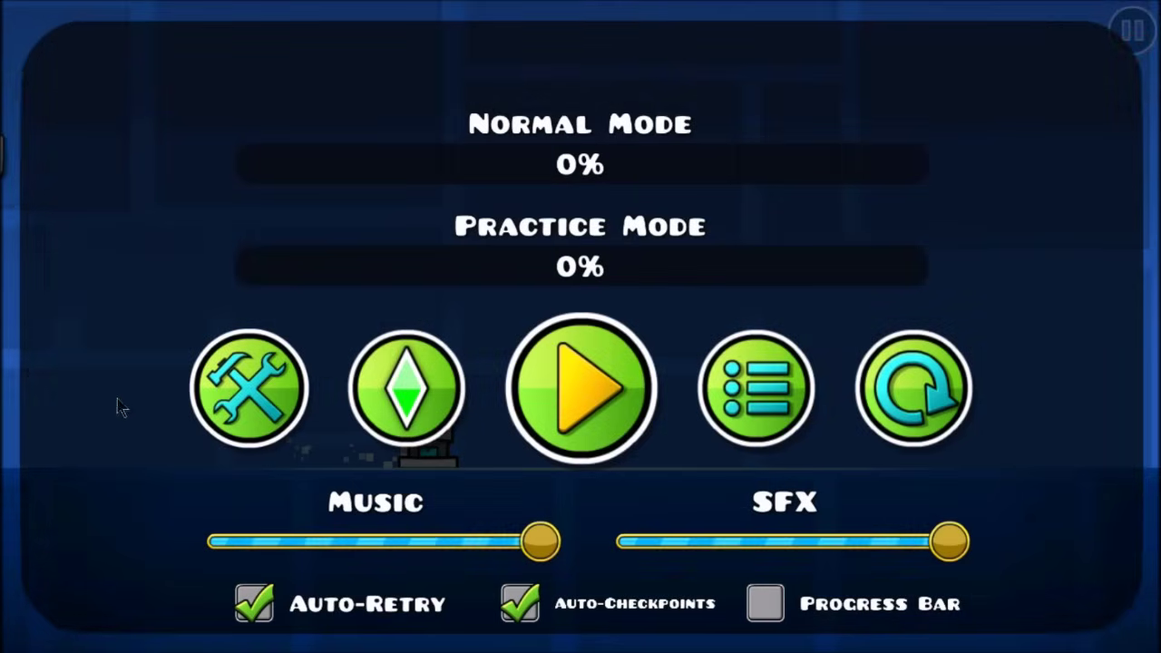
{"action": "left_click", "coordinate": [220, 426]}
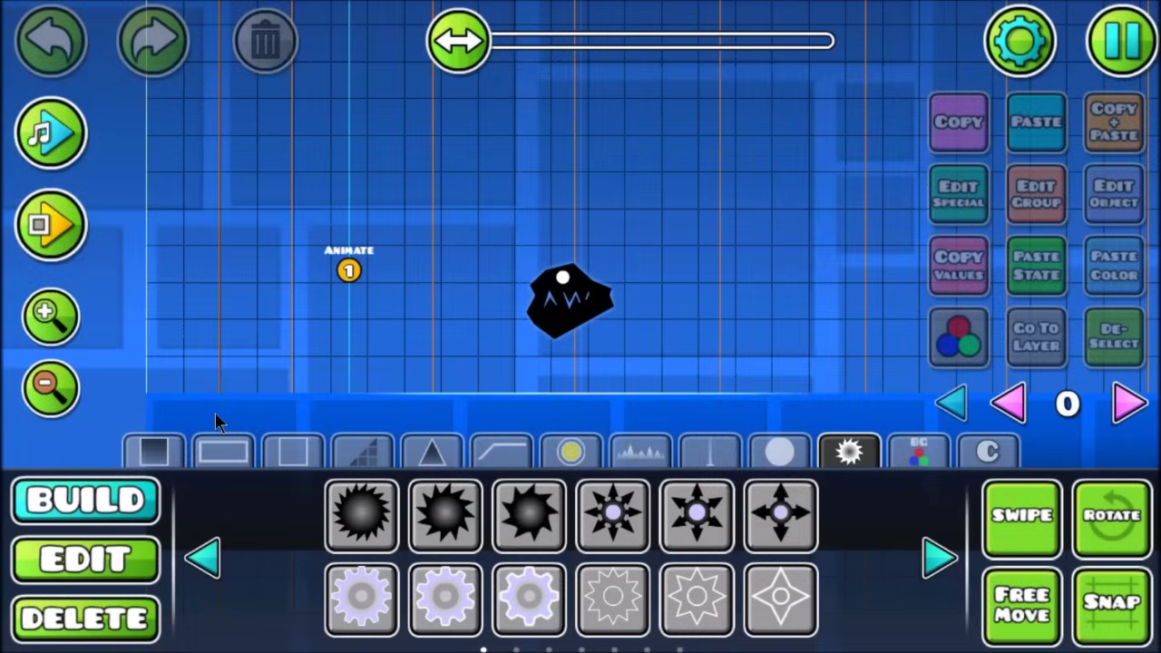
{"action": "left_click", "coordinate": [121, 565]}
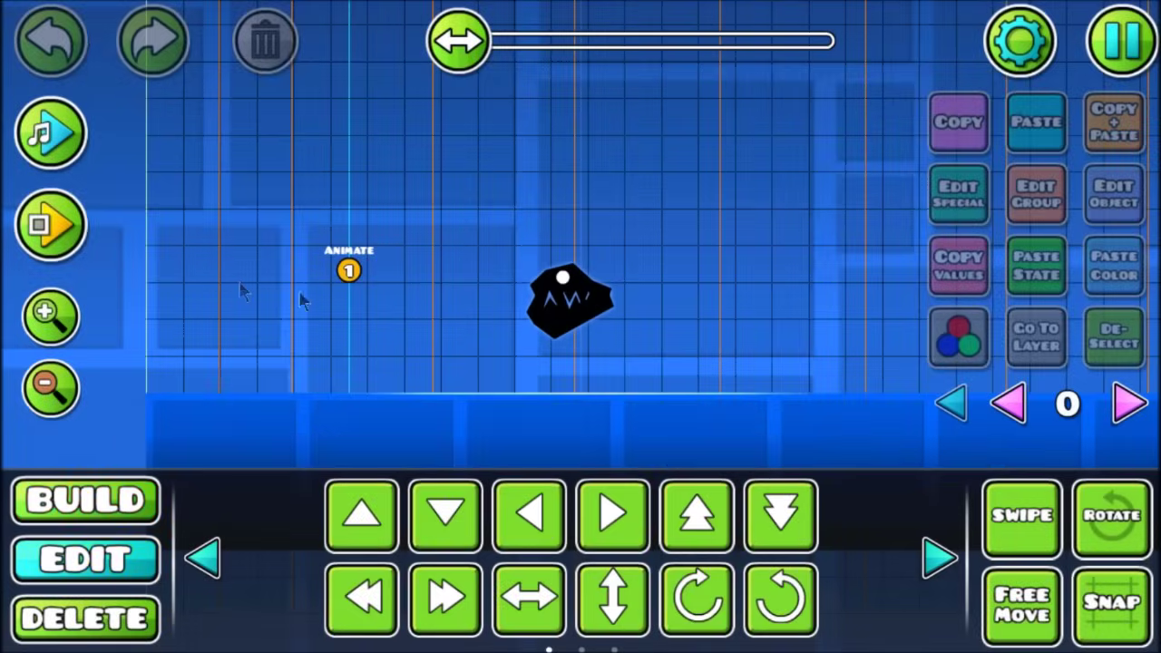
Raise the Animate trigger's Animation ID to 2 and confirm it
{"action": "left_click", "coordinate": [352, 270]}
{"action": "left_click", "coordinate": [1102, 211]}
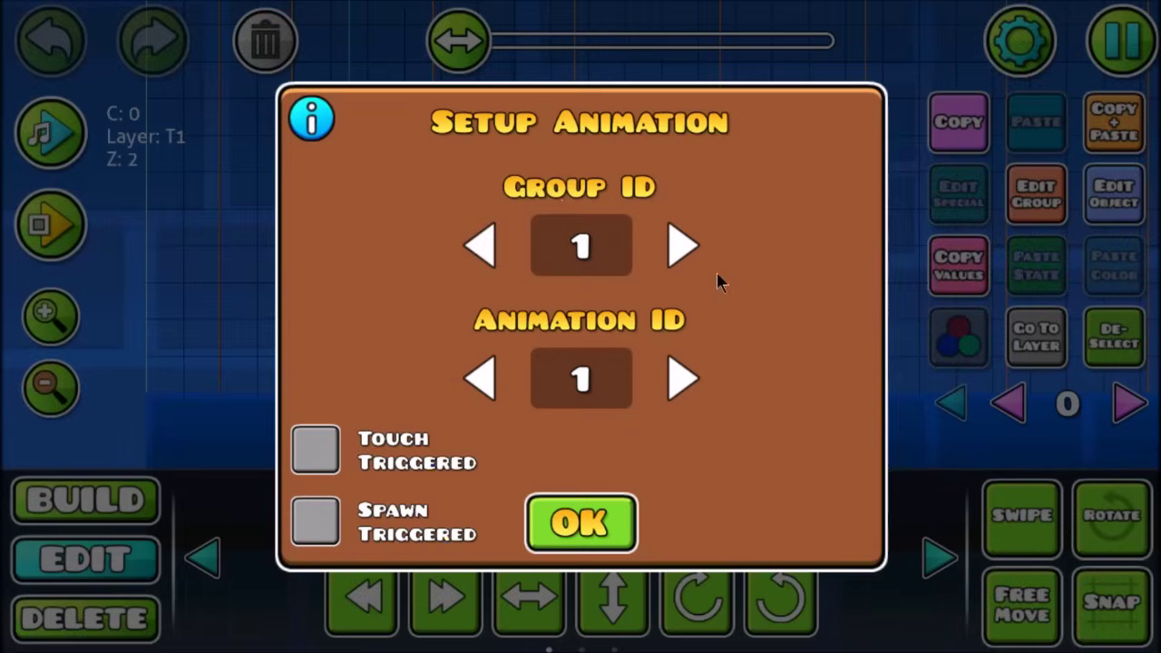
{"action": "left_click", "coordinate": [683, 378]}
{"action": "left_click", "coordinate": [316, 121]}
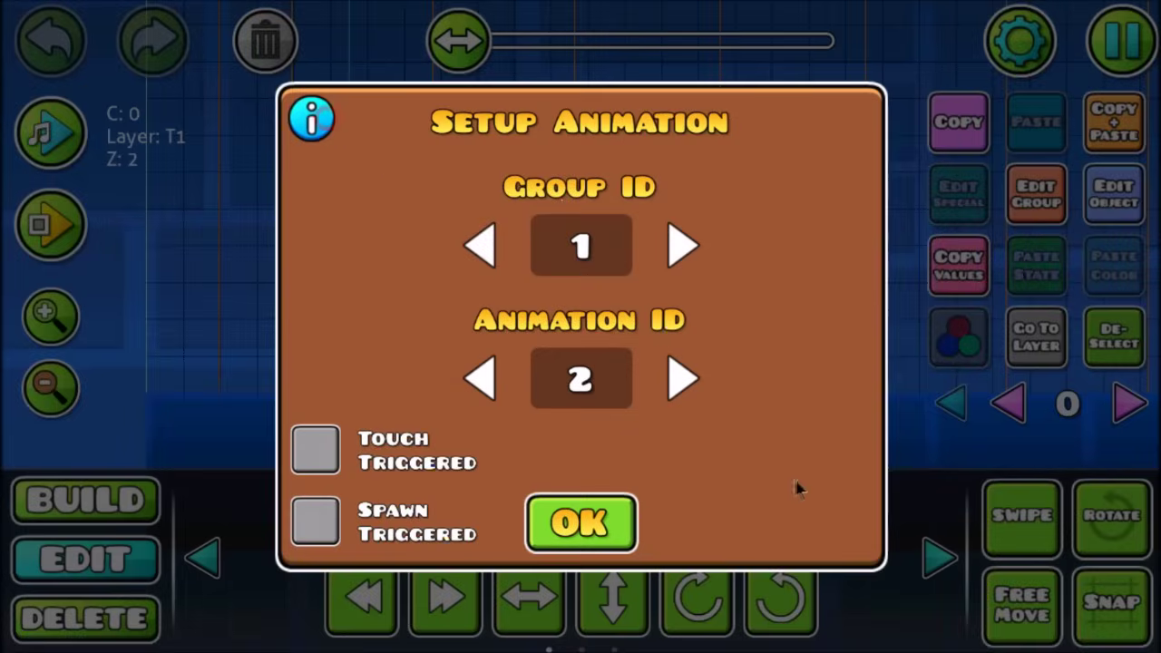
{"action": "left_click", "coordinate": [619, 457]}
{"action": "left_click", "coordinate": [580, 537]}
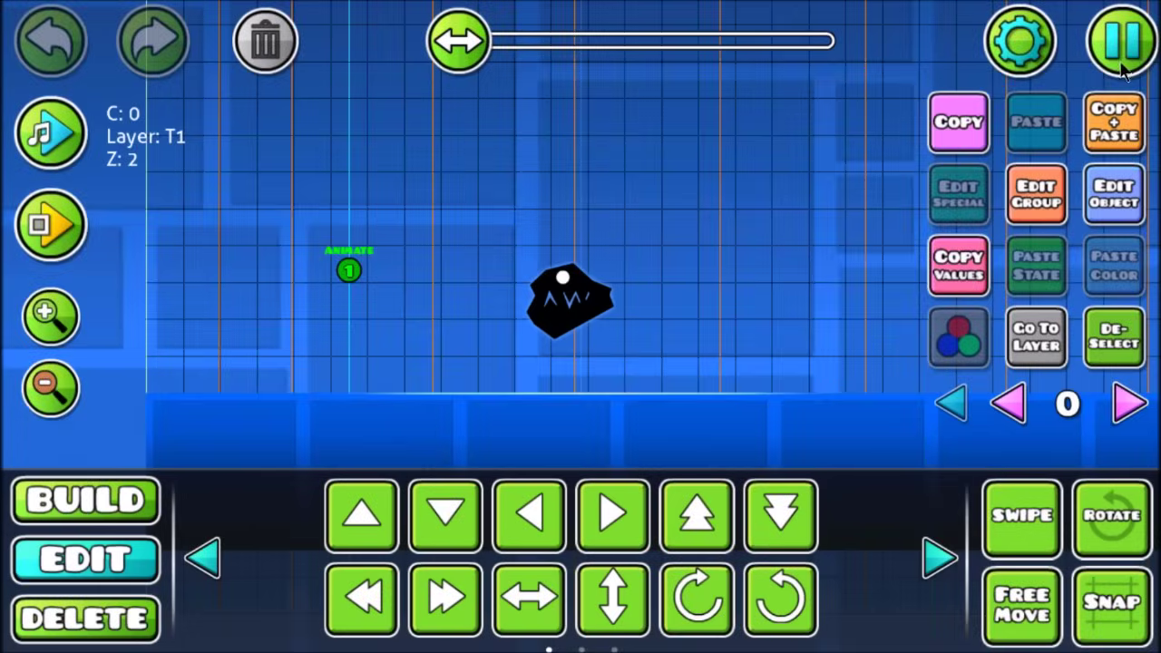
Save and playtest the level, restart it twice, then return to the editor and reselect the trigger
{"action": "key", "text": "Escape"}
{"action": "left_click", "coordinate": [653, 262]}
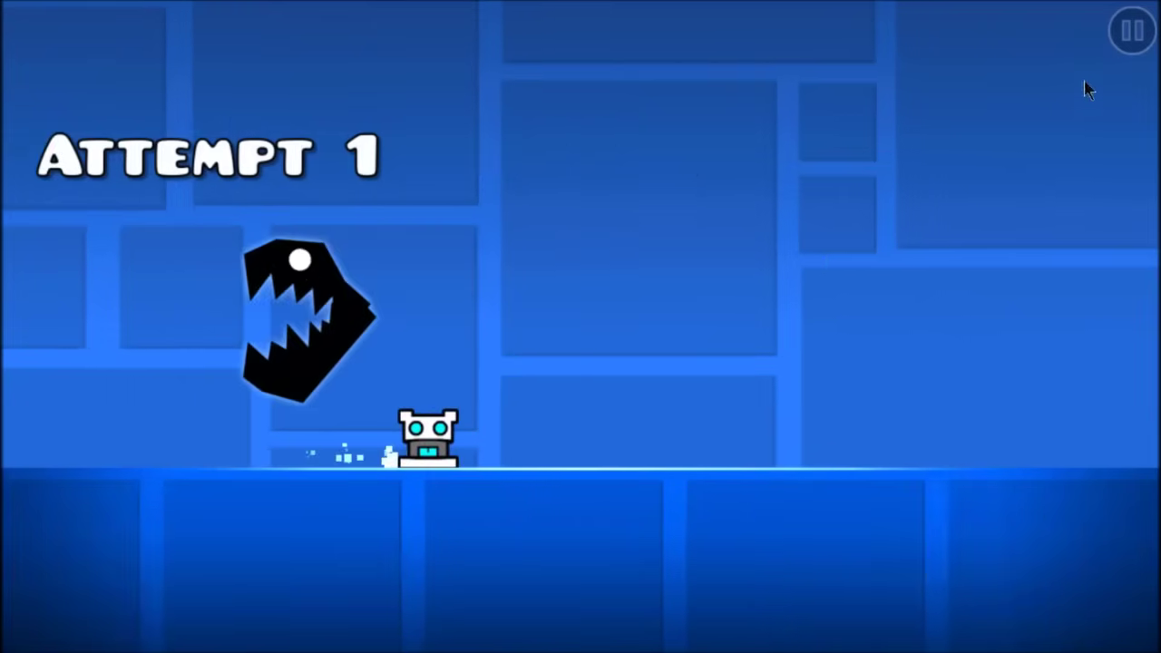
{"action": "left_click", "coordinate": [1130, 33]}
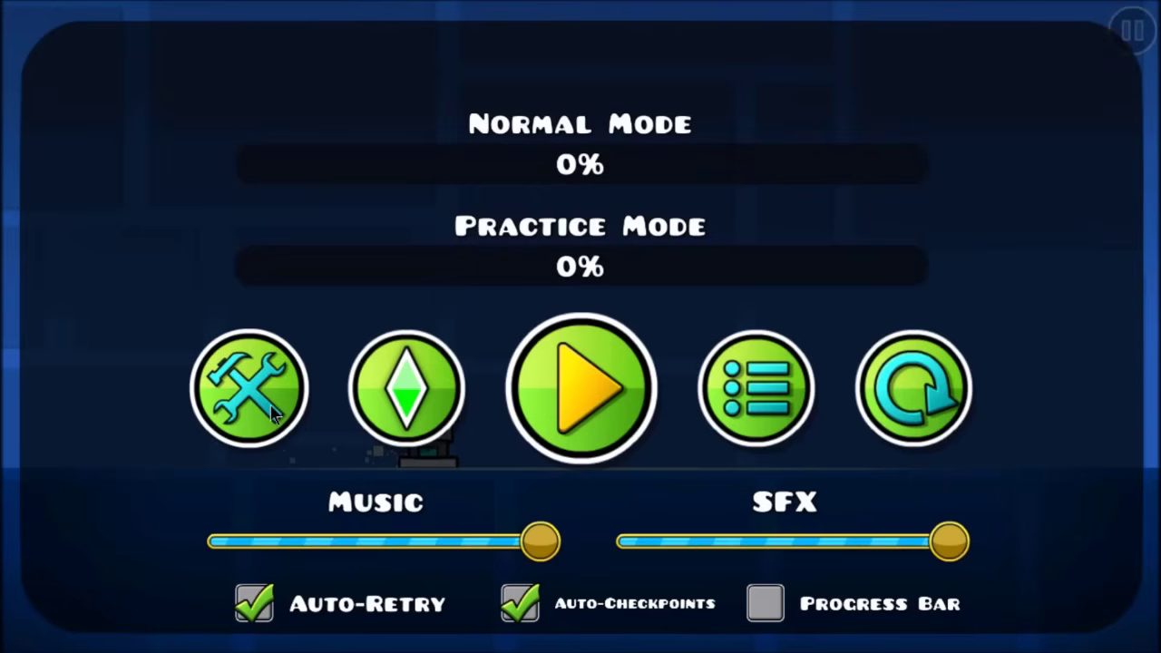
{"action": "left_click", "coordinate": [936, 422]}
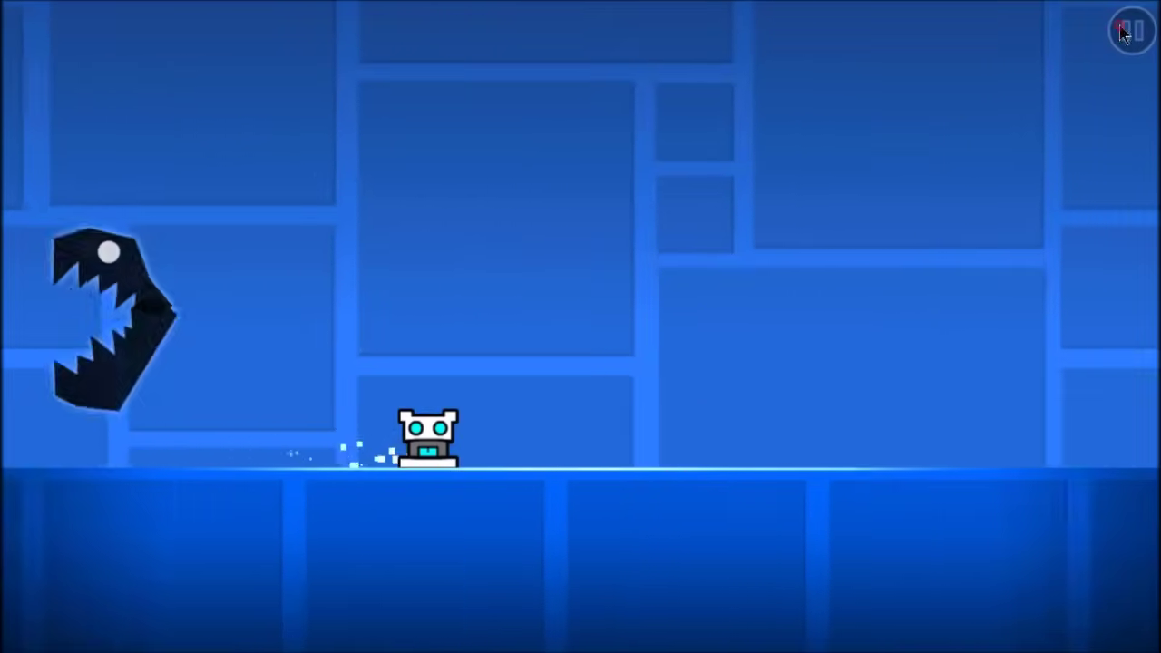
{"action": "left_click", "coordinate": [1125, 33]}
{"action": "left_click", "coordinate": [882, 385]}
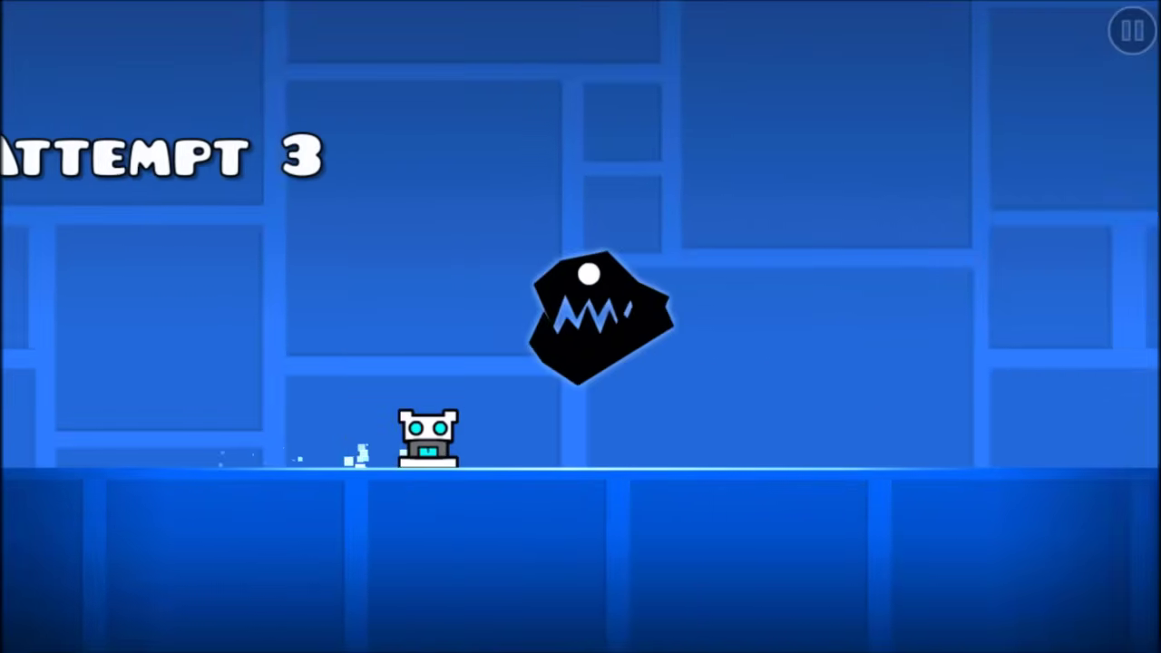
{"action": "key", "text": "Escape"}
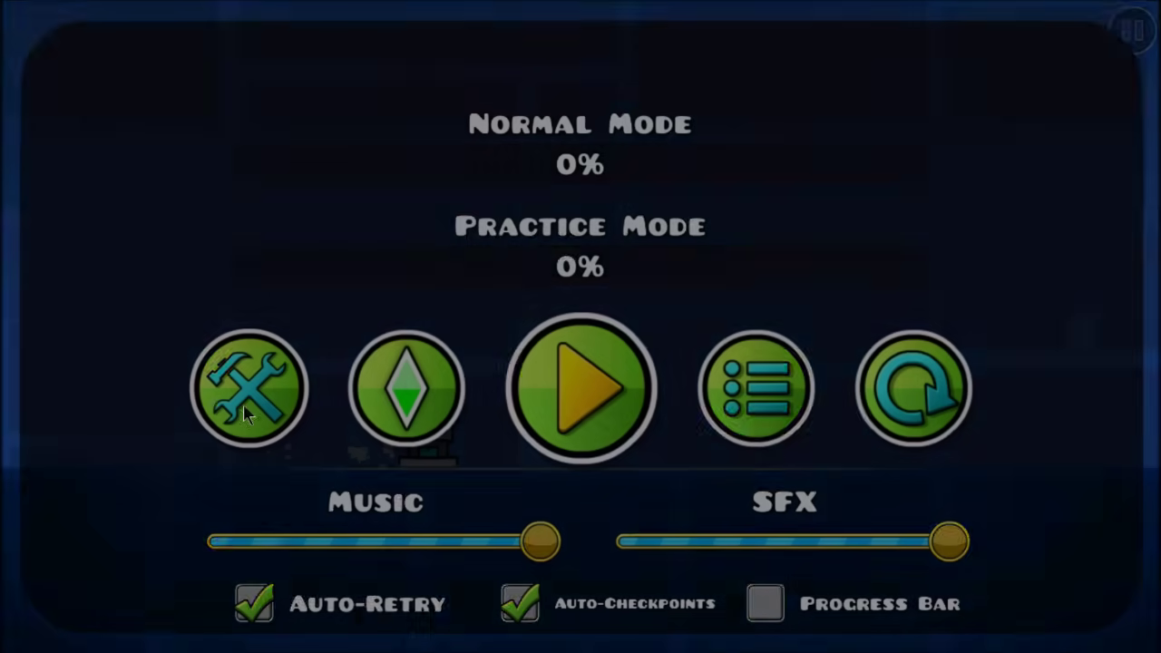
{"action": "left_click", "coordinate": [245, 399]}
{"action": "left_click", "coordinate": [350, 265]}
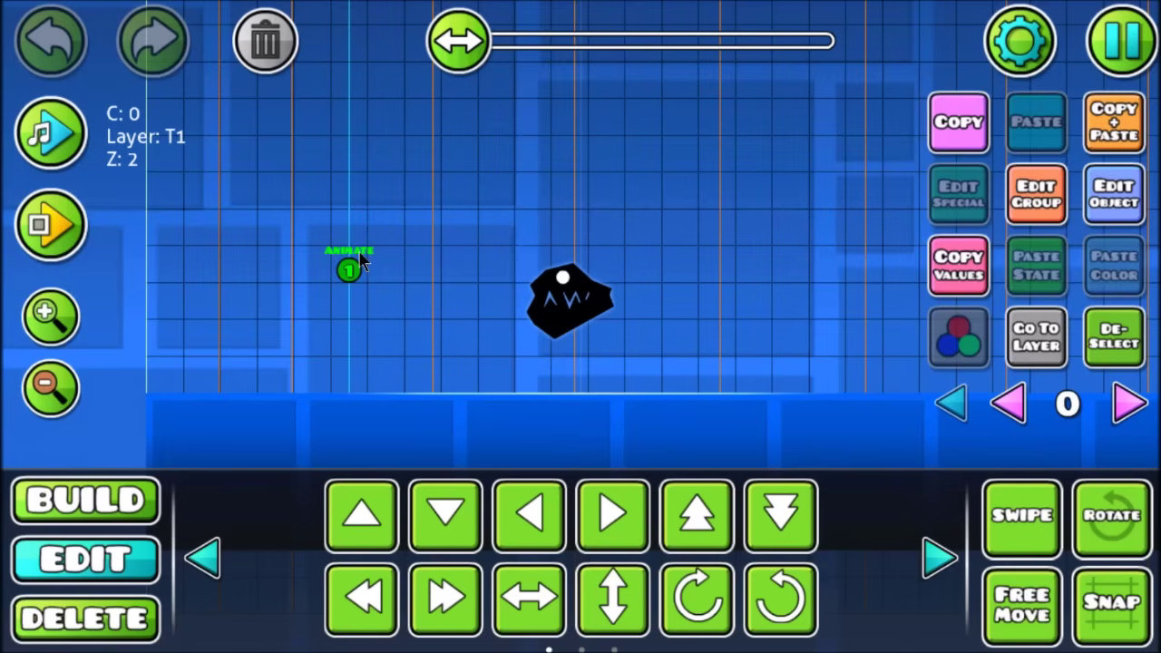
Raise the Animate trigger's Animation ID to 3 and confirm it
{"action": "left_click", "coordinate": [1120, 213]}
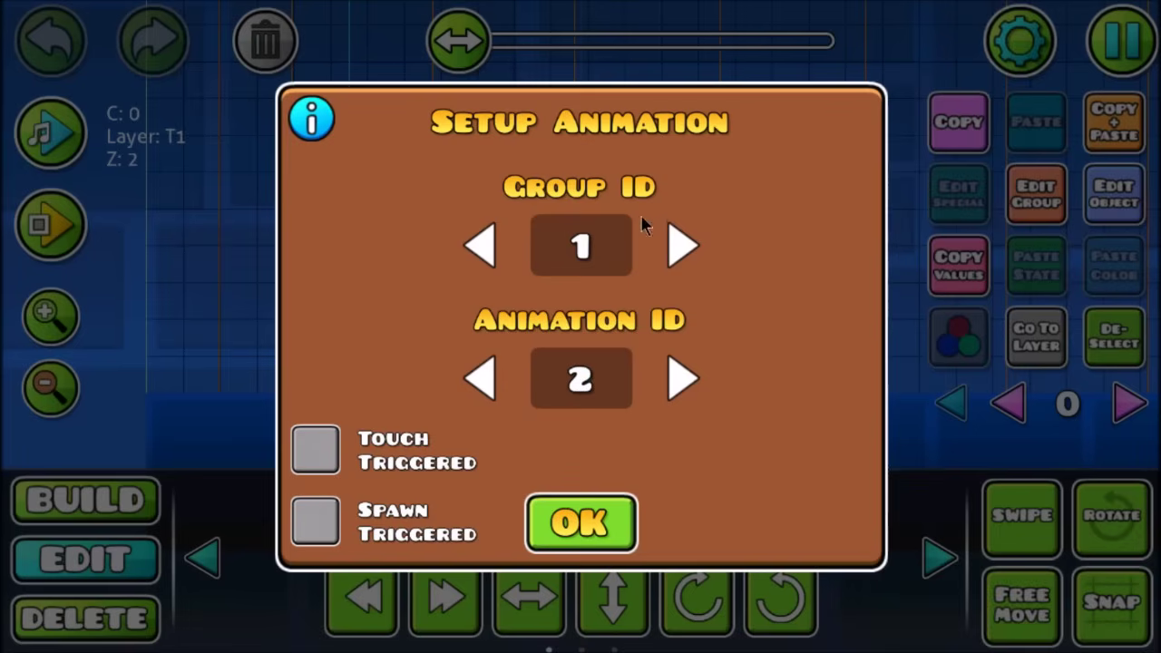
{"action": "left_click", "coordinate": [313, 120]}
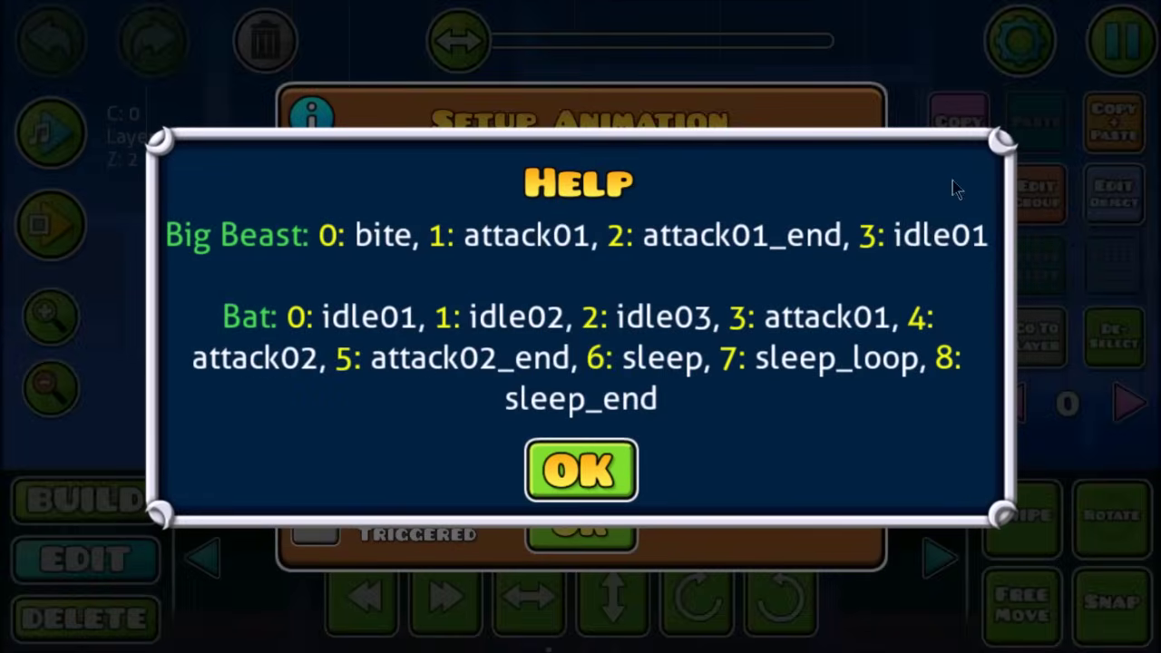
{"action": "left_click", "coordinate": [624, 458]}
{"action": "left_click", "coordinate": [680, 378]}
{"action": "left_click", "coordinate": [610, 525]}
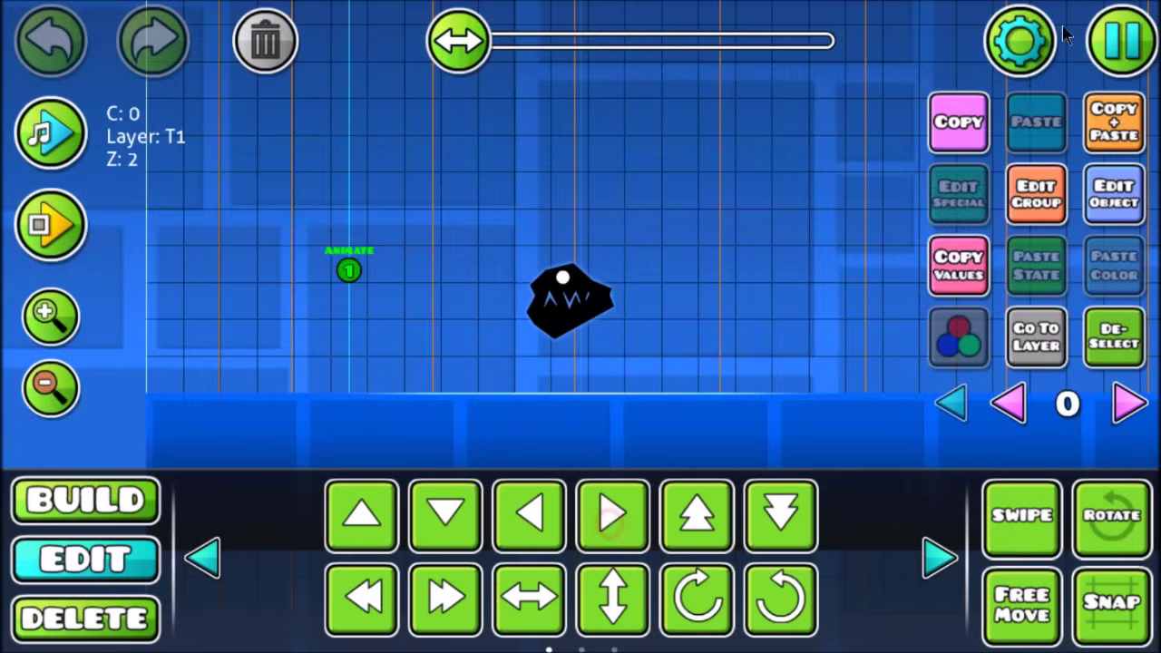
Save and playtest the level, then return to the editor and select the beast monster
{"action": "left_click", "coordinate": [1122, 41]}
{"action": "left_click", "coordinate": [581, 241]}
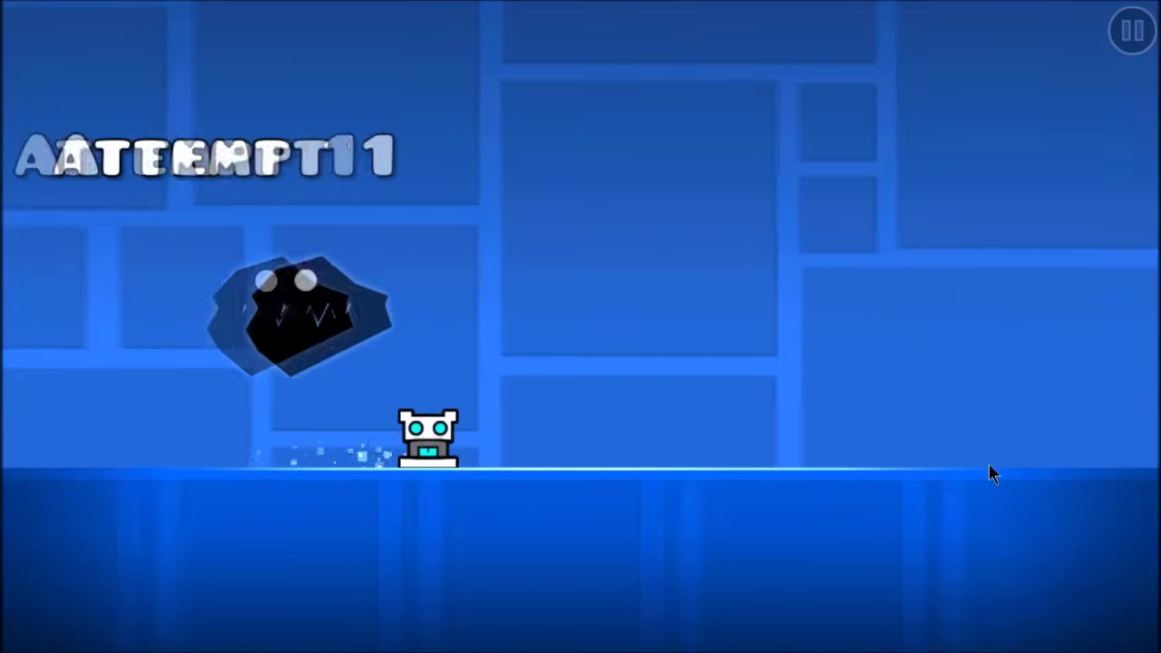
{"action": "left_click", "coordinate": [1132, 30]}
{"action": "left_click", "coordinate": [210, 419]}
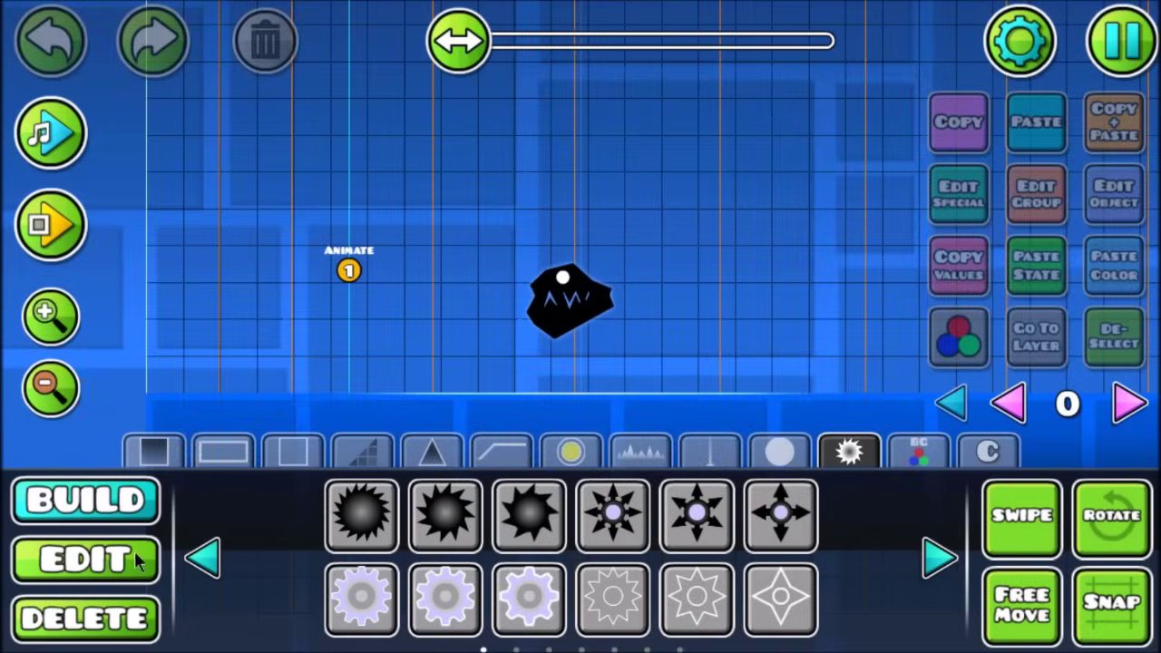
{"action": "left_click", "coordinate": [136, 561]}
{"action": "left_click", "coordinate": [554, 325]}
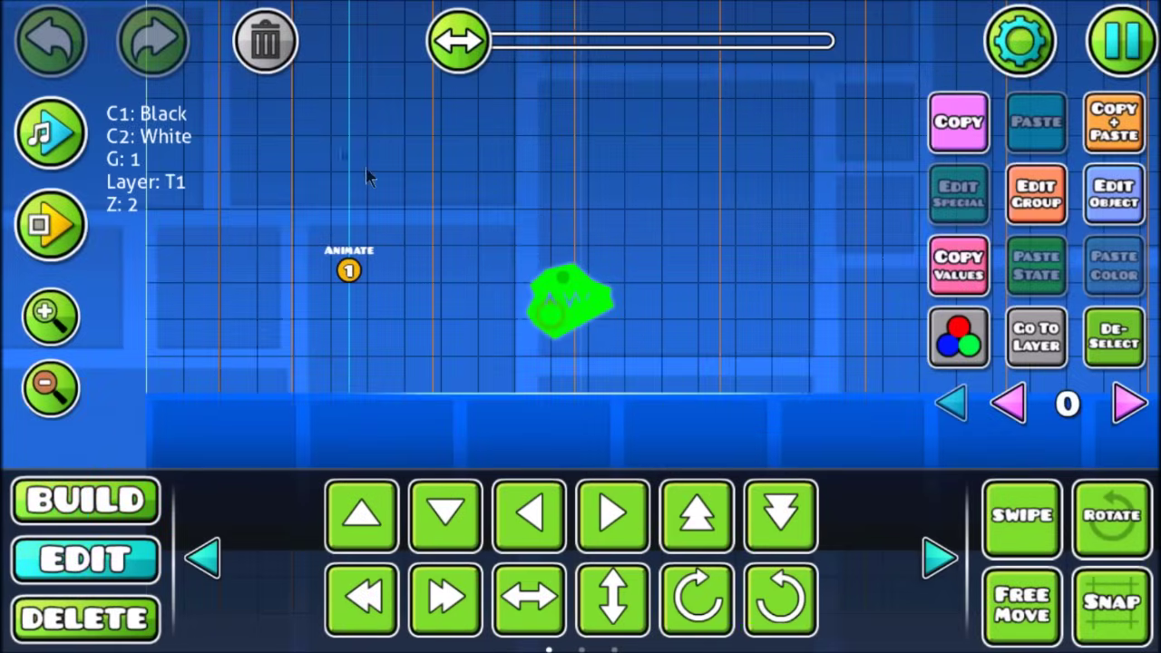
Delete the beast monster and place a bat monster near the canvas centre
{"action": "left_click", "coordinate": [276, 51]}
{"action": "left_click", "coordinate": [80, 502]}
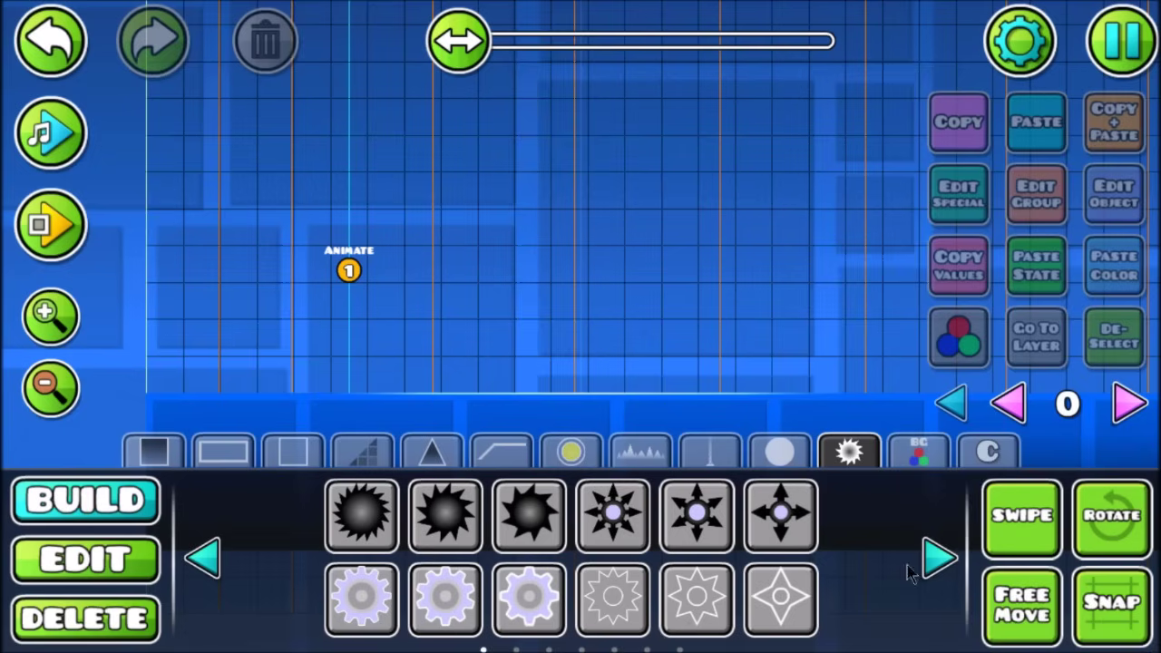
{"action": "left_click", "coordinate": [939, 560]}
{"action": "left_click", "coordinate": [571, 451]}
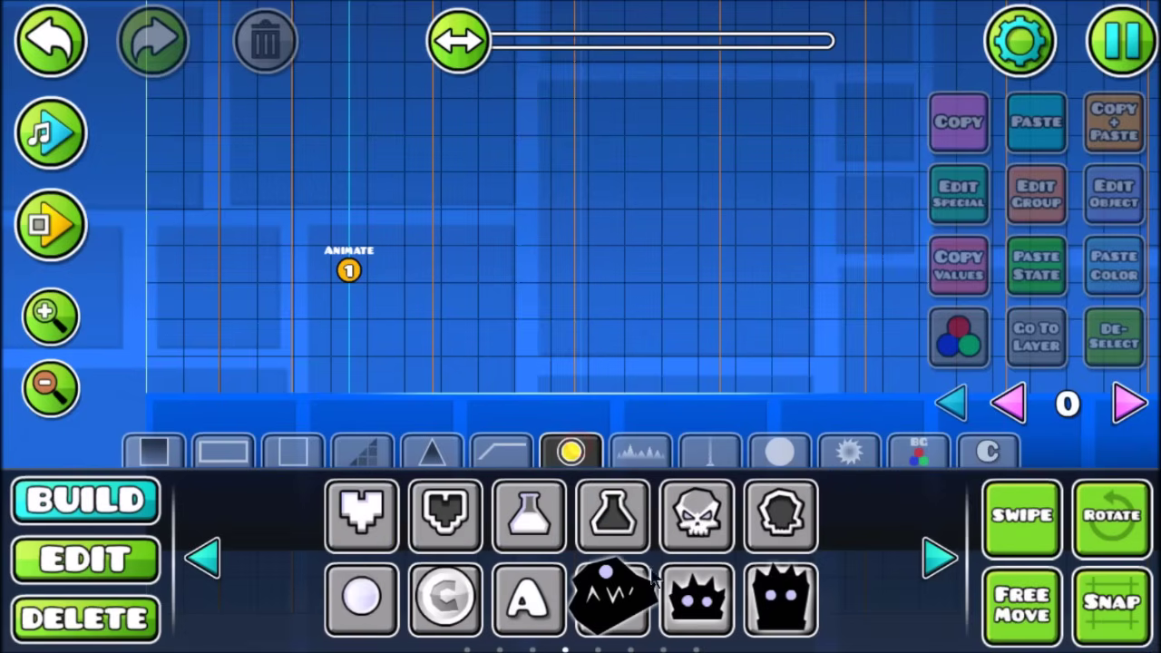
{"action": "left_click_drag", "start_coordinate": [495, 514], "coordinate": [402, 458]}
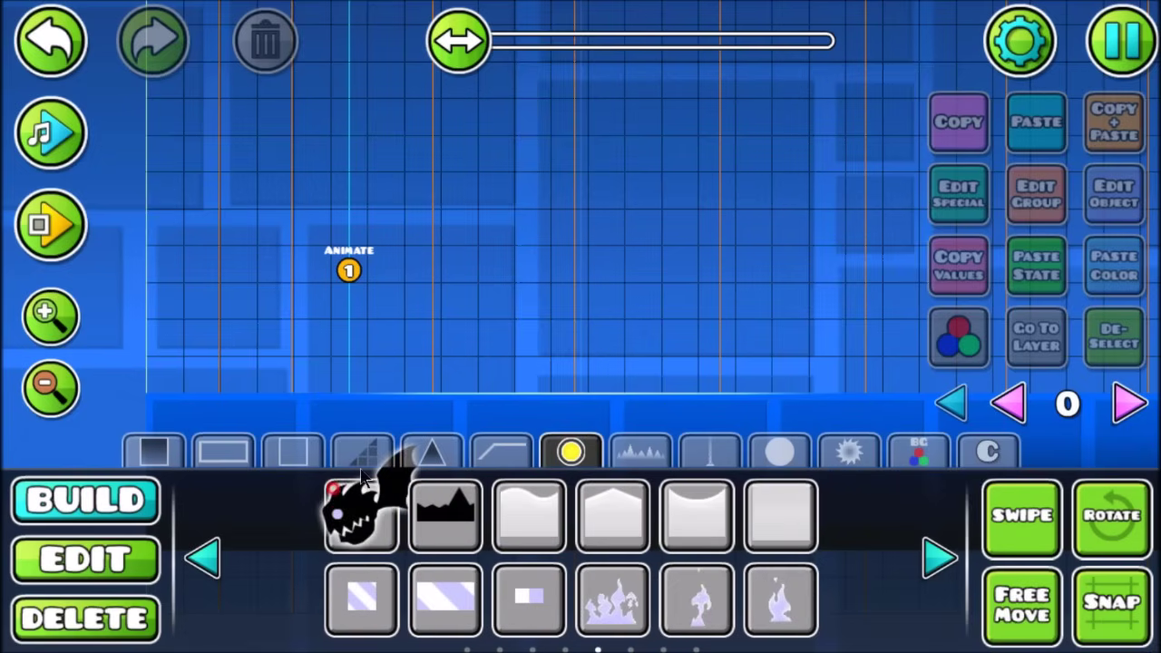
{"action": "left_click", "coordinate": [579, 267]}
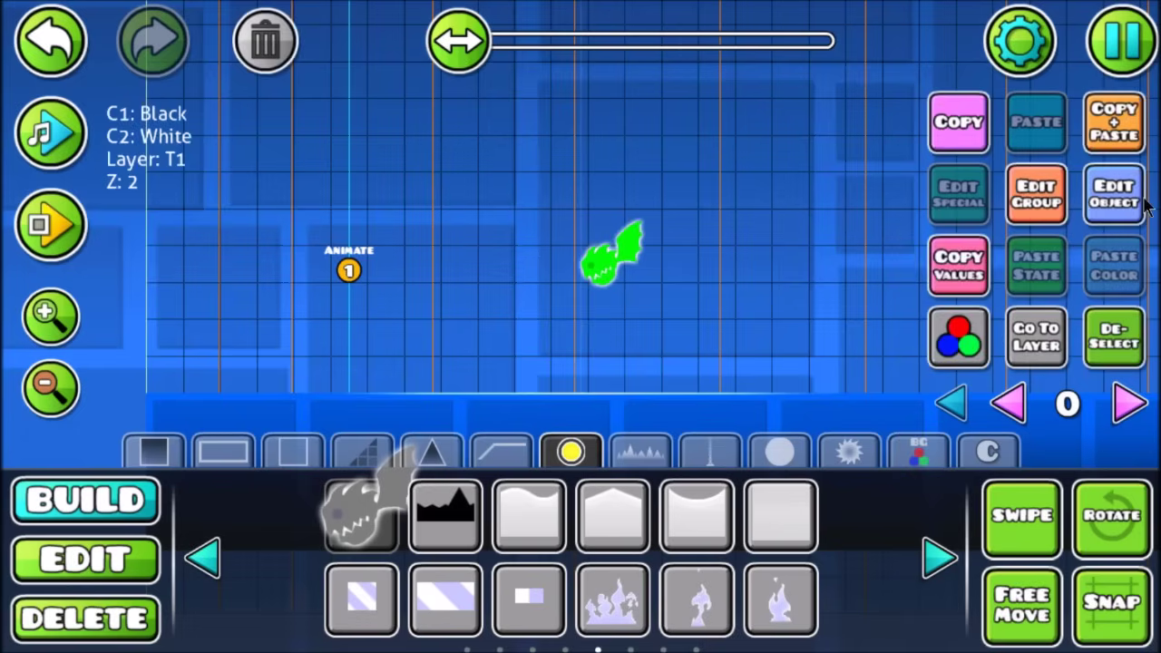
Assign group ID 1 to the bat monster
{"action": "left_click", "coordinate": [959, 337]}
{"action": "left_click", "coordinate": [537, 568]}
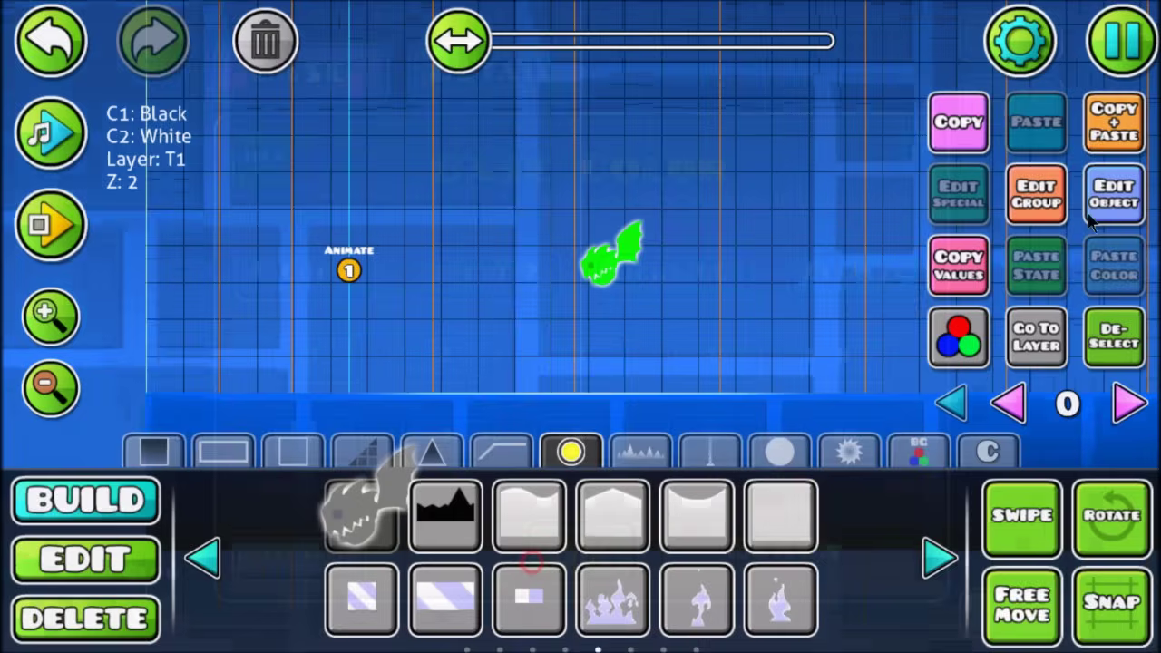
{"action": "left_click", "coordinate": [1036, 193]}
{"action": "left_click", "coordinate": [782, 243]}
{"action": "left_click", "coordinate": [585, 610]}
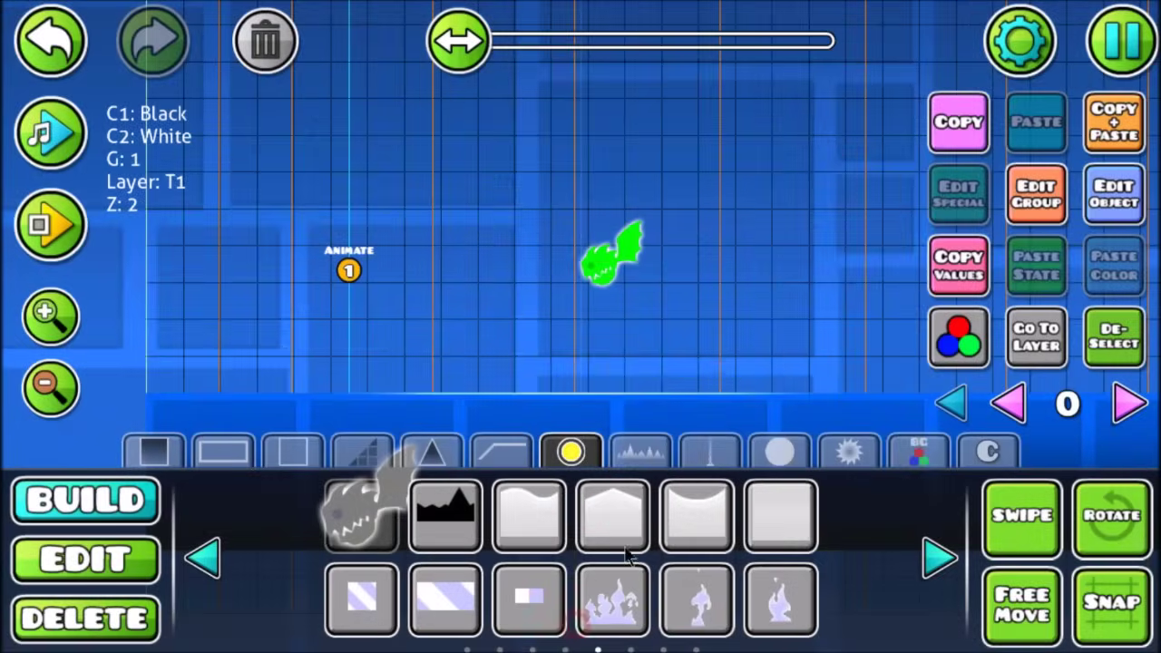
Lower the Animate trigger's Animation ID to 0 and confirm it
{"action": "left_click", "coordinate": [100, 559]}
{"action": "left_click", "coordinate": [348, 269]}
{"action": "left_click", "coordinate": [1114, 193]}
{"action": "left_click", "coordinate": [479, 380]}
{"action": "left_click", "coordinate": [473, 386]}
{"action": "left_click", "coordinate": [473, 386]}
{"action": "left_click", "coordinate": [331, 131]}
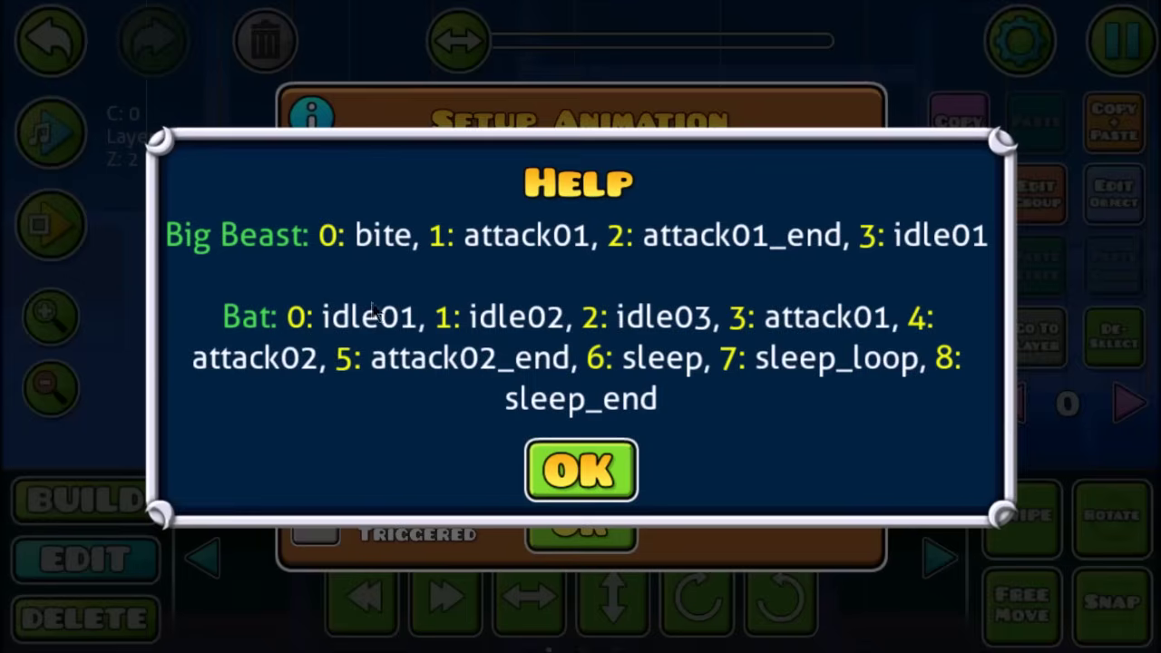
{"action": "left_click", "coordinate": [580, 470]}
{"action": "left_click", "coordinate": [580, 523]}
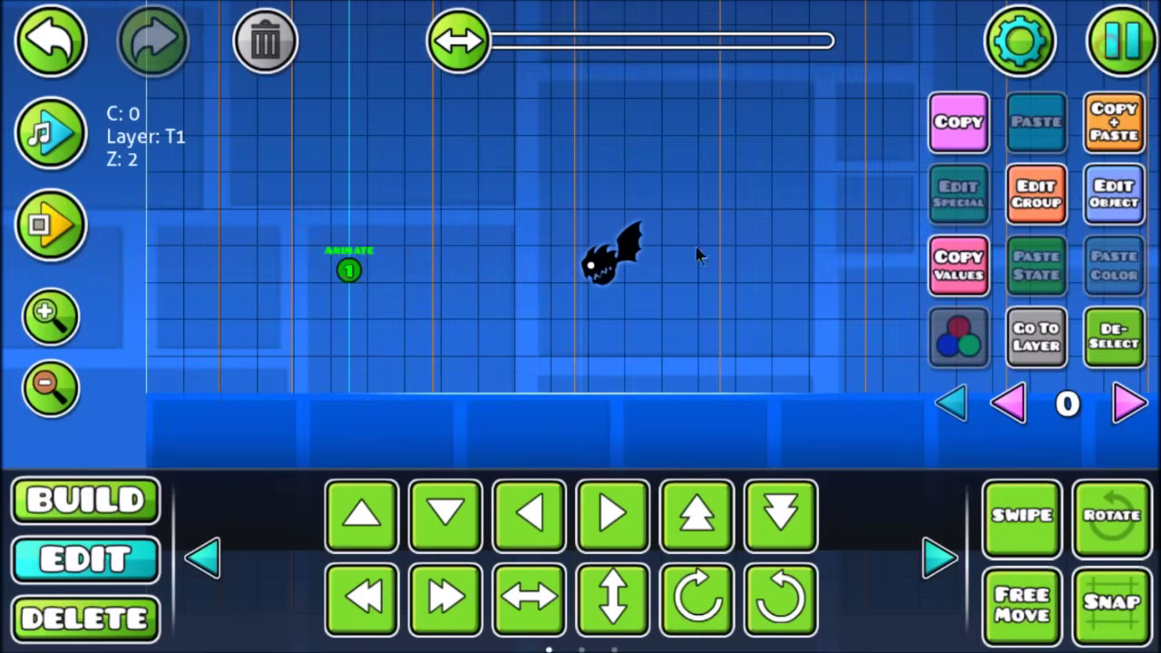
{"action": "key", "text": "Escape"}
{"action": "left_click", "coordinate": [639, 265]}
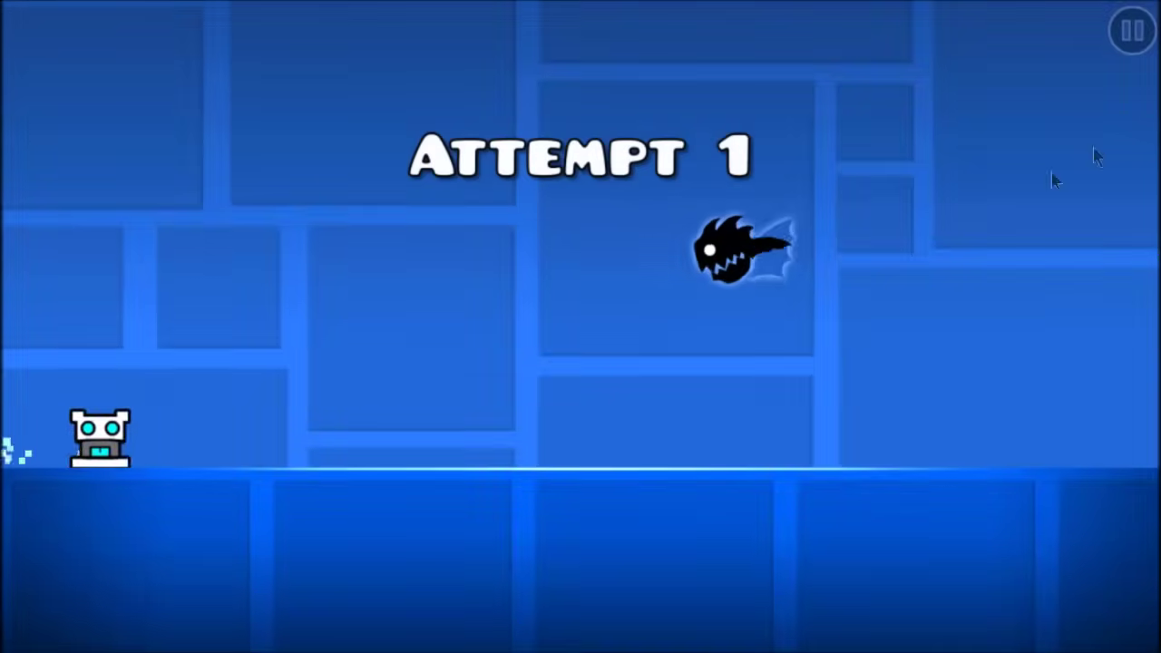
{"action": "left_click", "coordinate": [1130, 31]}
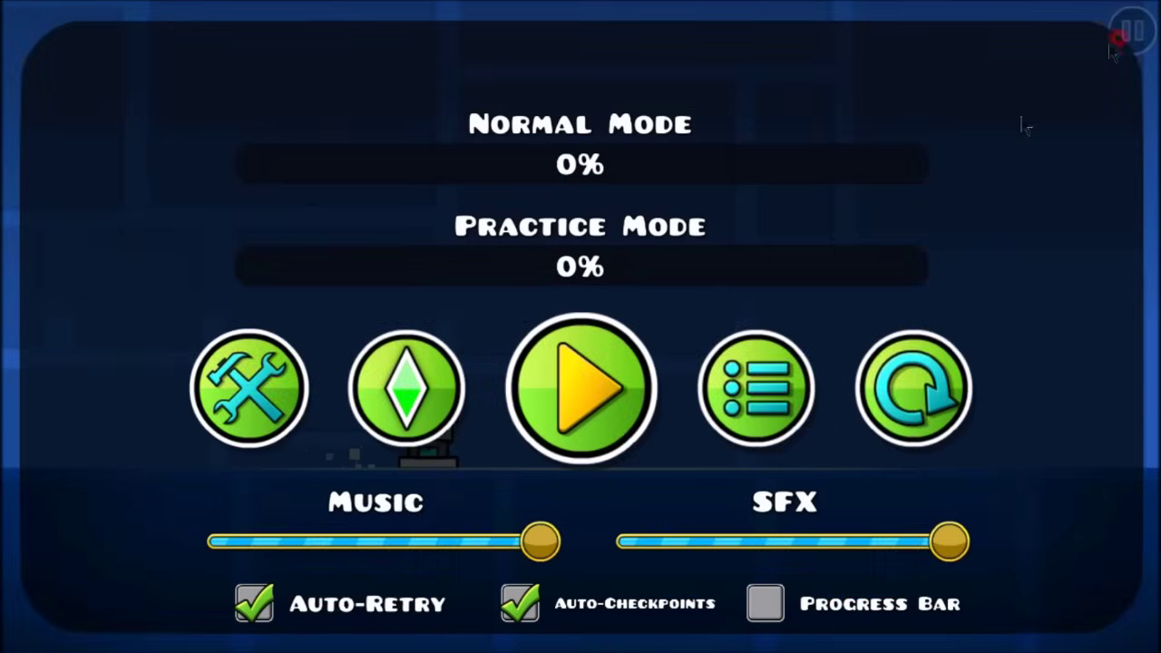
{"action": "left_click", "coordinate": [916, 401]}
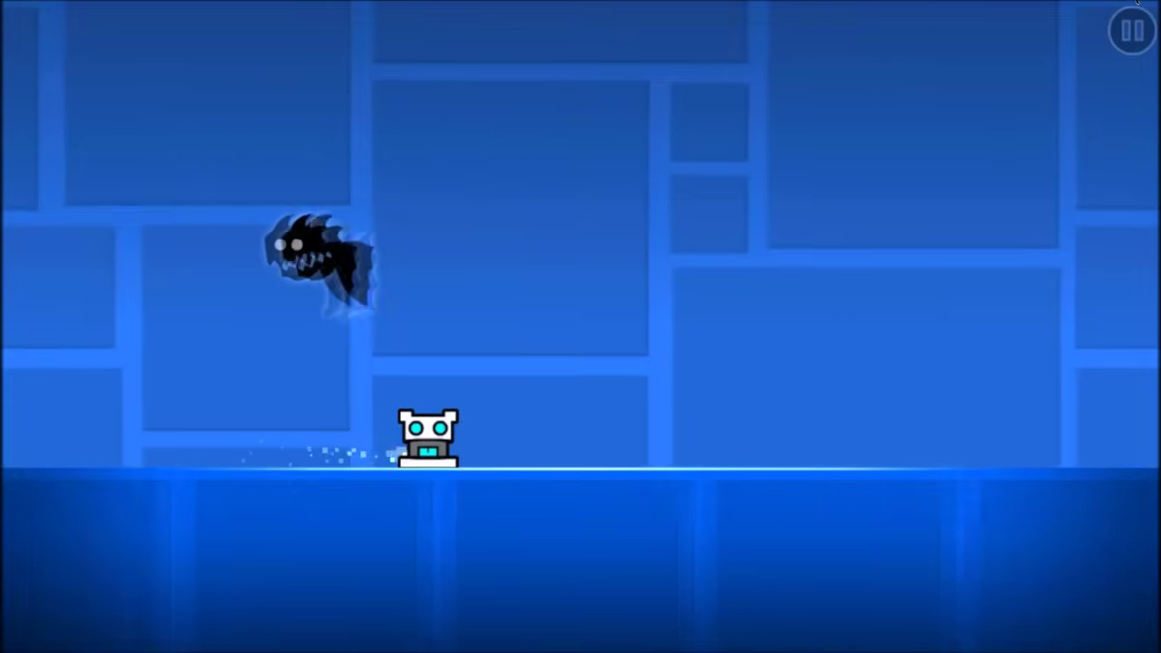
{"action": "left_click", "coordinate": [1131, 30]}
{"action": "left_click", "coordinate": [249, 381]}
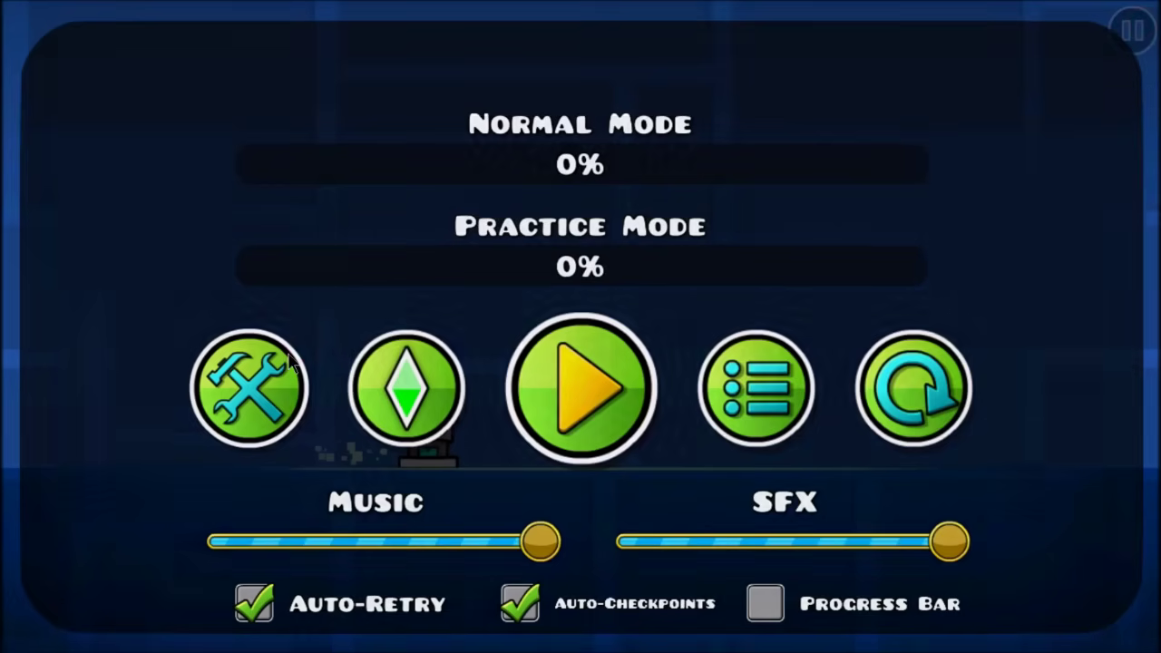
{"action": "key", "text": "2"}
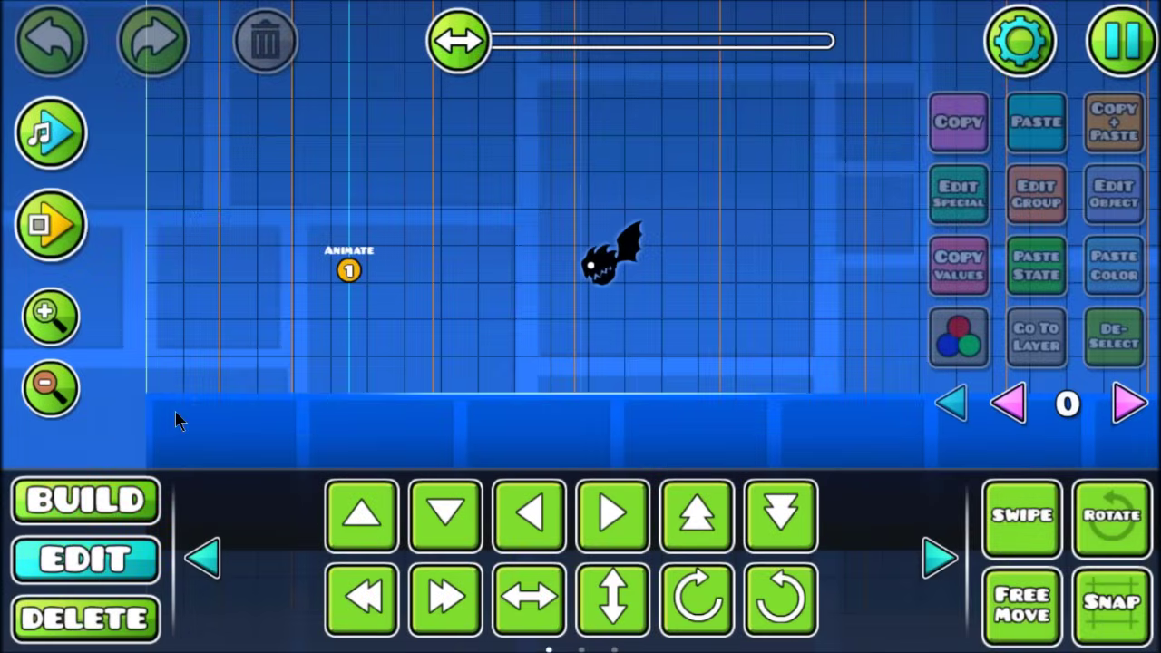
Set the Animate trigger to Animation ID 1 (idle02), then save and playtest the level
{"action": "left_click", "coordinate": [350, 269]}
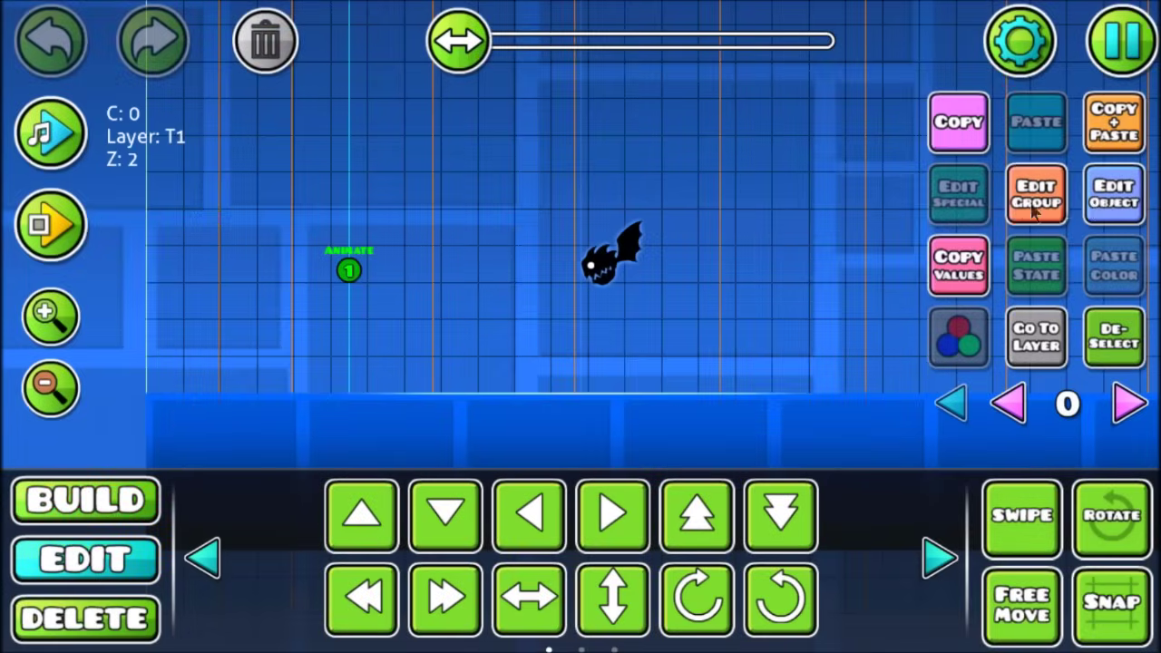
{"action": "left_click", "coordinate": [1114, 193]}
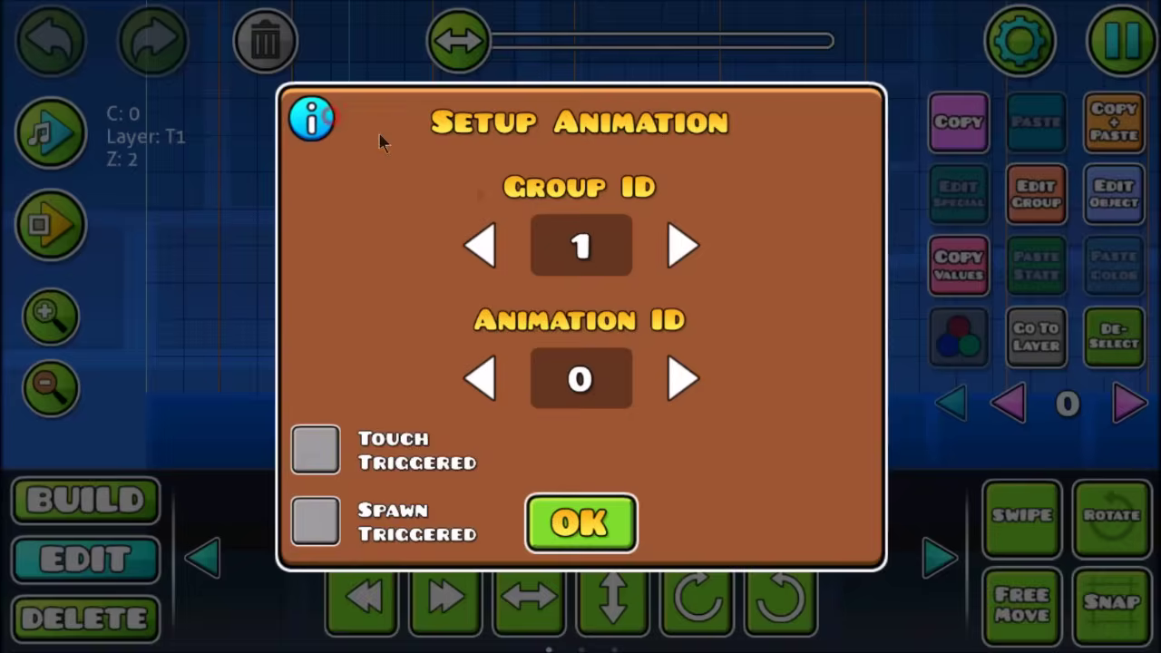
{"action": "left_click", "coordinate": [311, 118]}
{"action": "left_click", "coordinate": [581, 466]}
{"action": "left_click", "coordinate": [683, 379]}
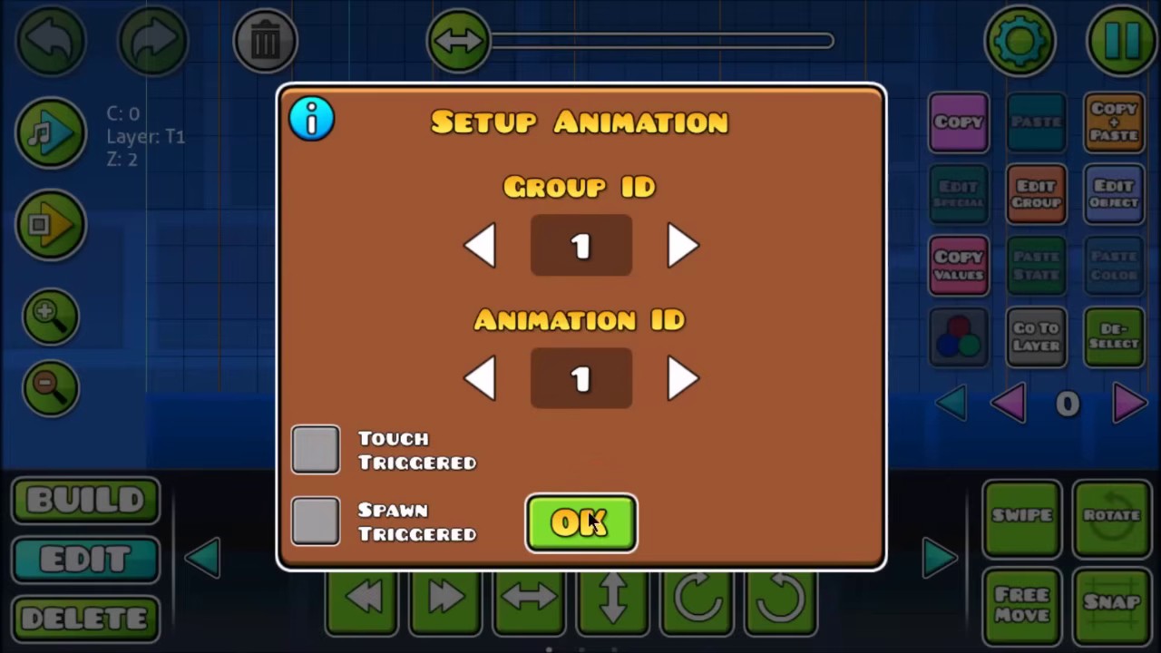
{"action": "left_click", "coordinate": [585, 522]}
{"action": "left_click", "coordinate": [1123, 43]}
{"action": "left_click", "coordinate": [667, 241]}
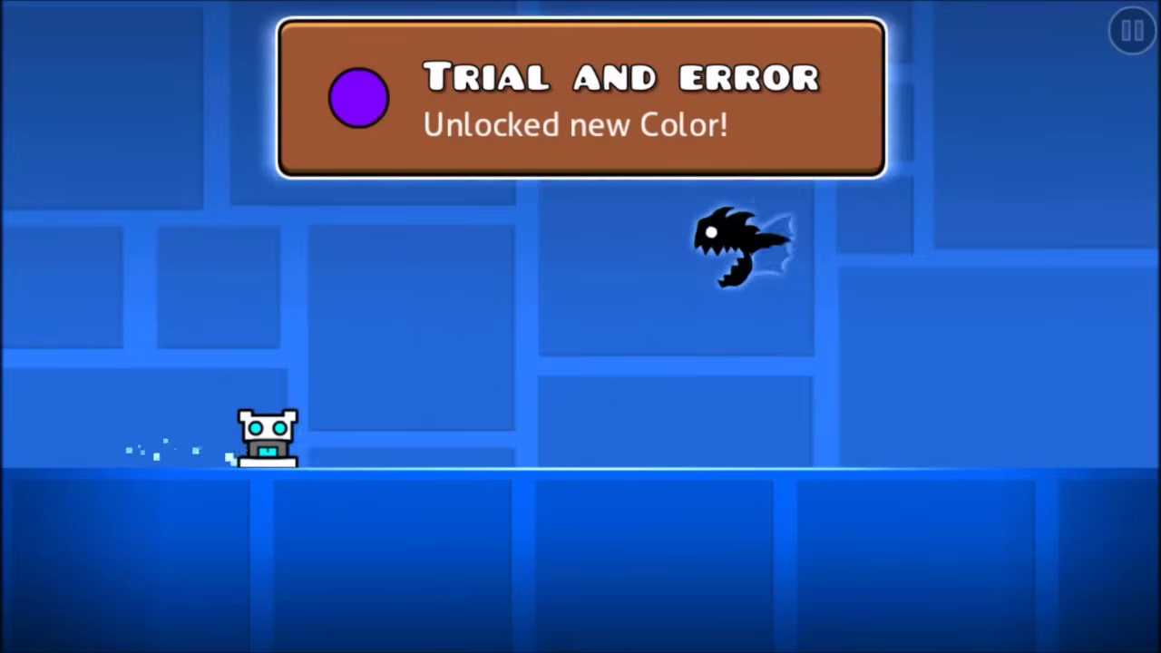
Restart the playtest three times to watch the bat animate, then return to the editor
{"action": "left_click", "coordinate": [1133, 33]}
{"action": "left_click", "coordinate": [944, 385]}
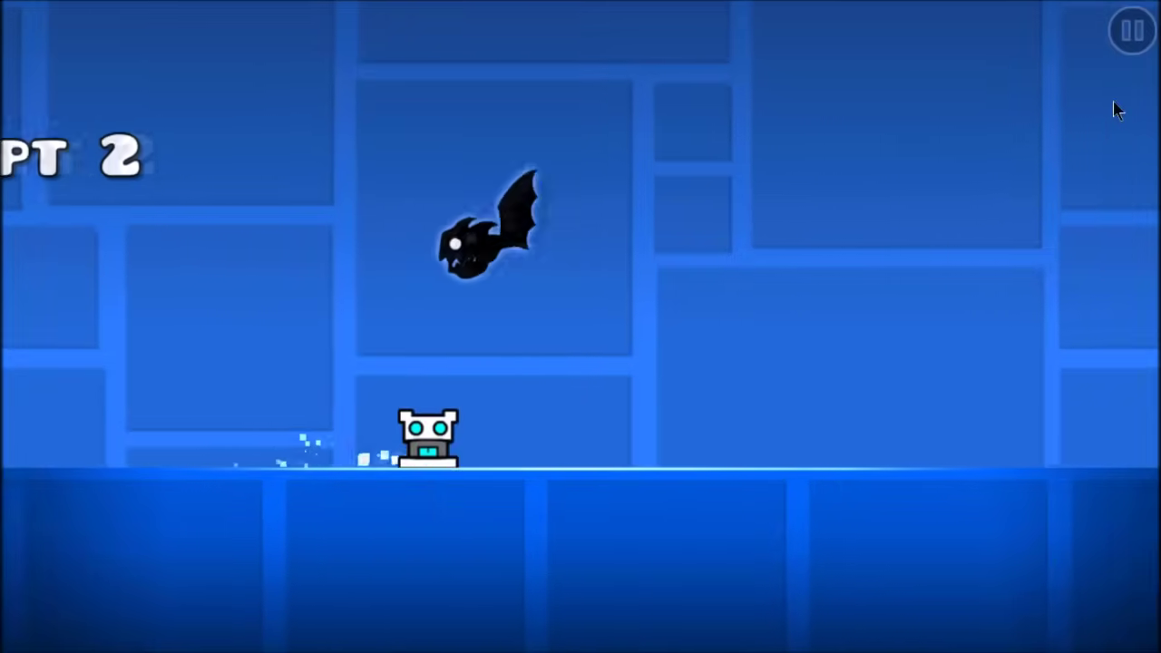
{"action": "key", "text": "Escape"}
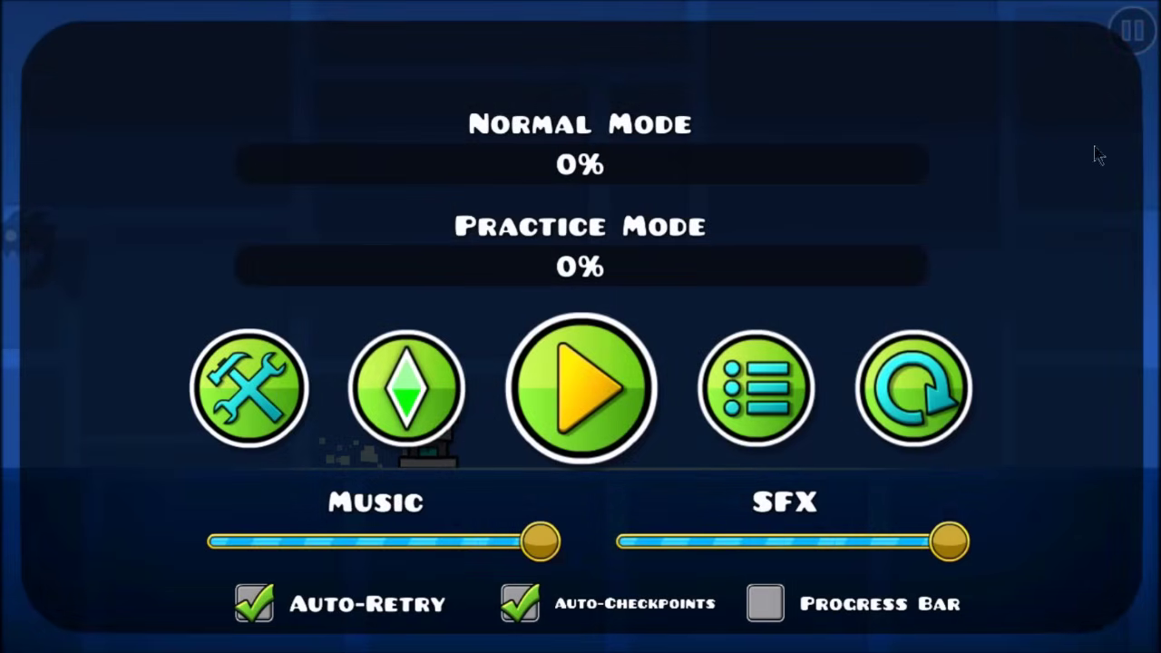
{"action": "left_click", "coordinate": [922, 416]}
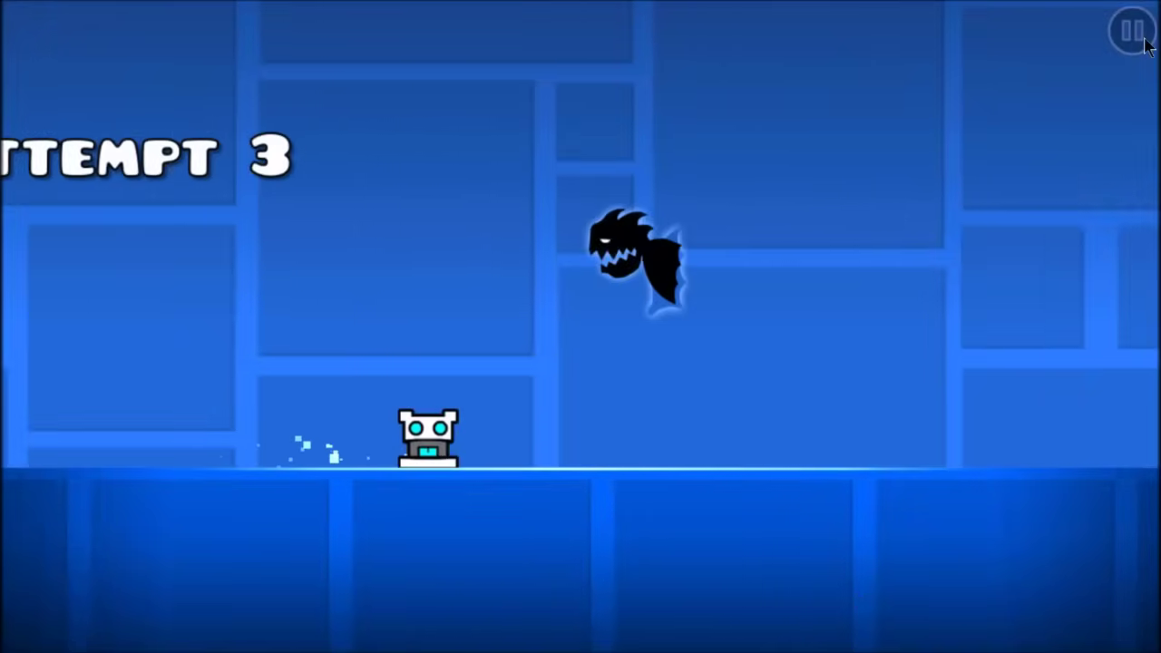
{"action": "key", "text": "Escape"}
{"action": "left_click", "coordinate": [916, 384]}
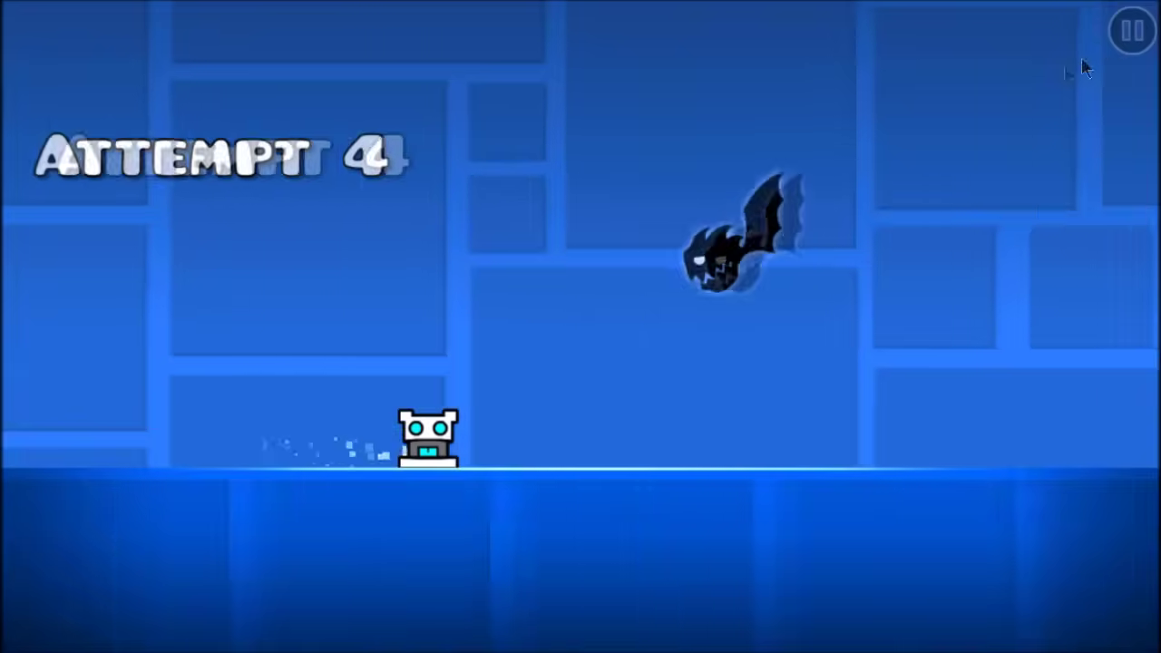
{"action": "left_click", "coordinate": [1134, 32]}
{"action": "left_click", "coordinate": [304, 397]}
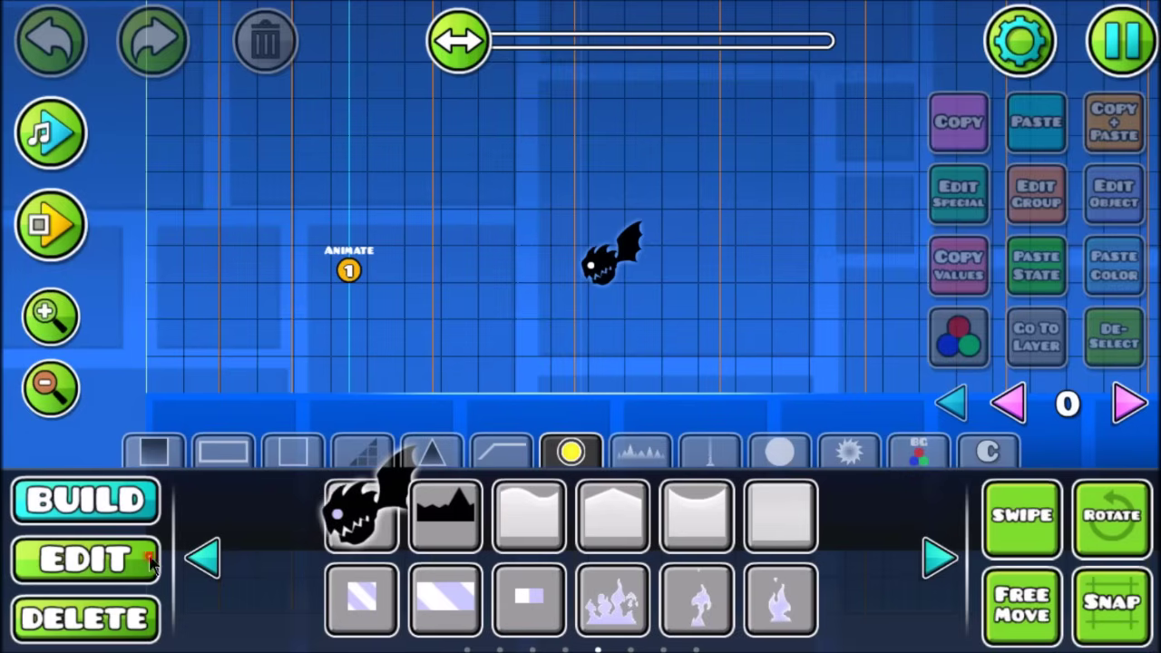
Review the Animate trigger's settings unchanged, then save and playtest the level
{"action": "left_click", "coordinate": [150, 563]}
{"action": "left_click", "coordinate": [348, 268]}
{"action": "left_click", "coordinate": [1138, 216]}
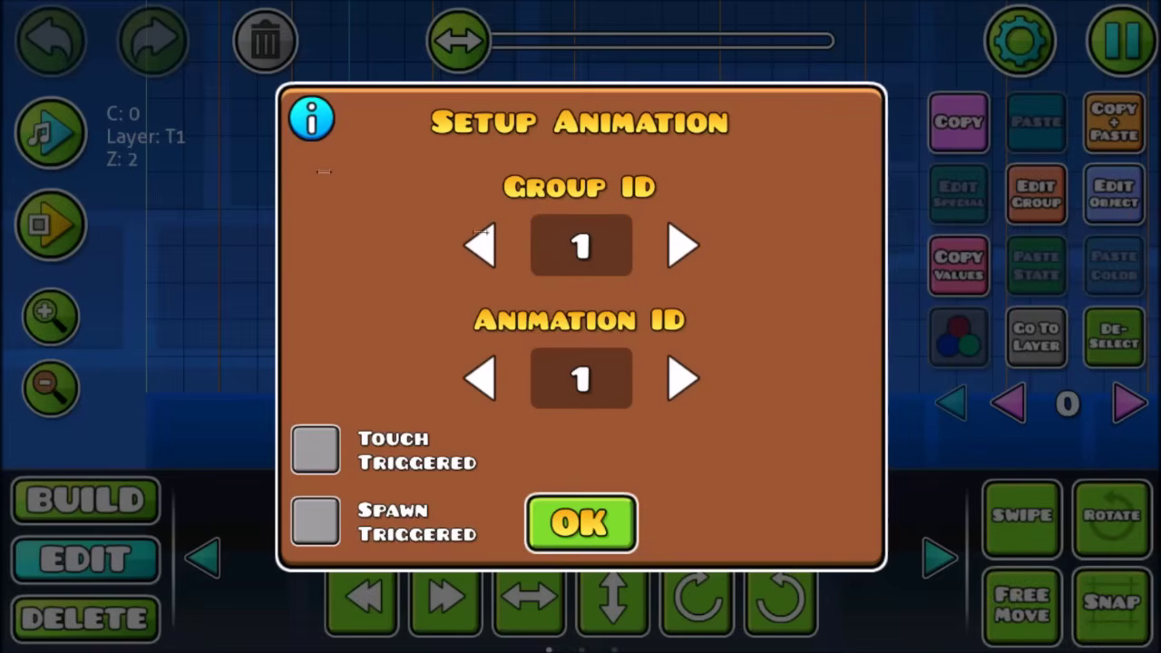
{"action": "left_click", "coordinate": [311, 118]}
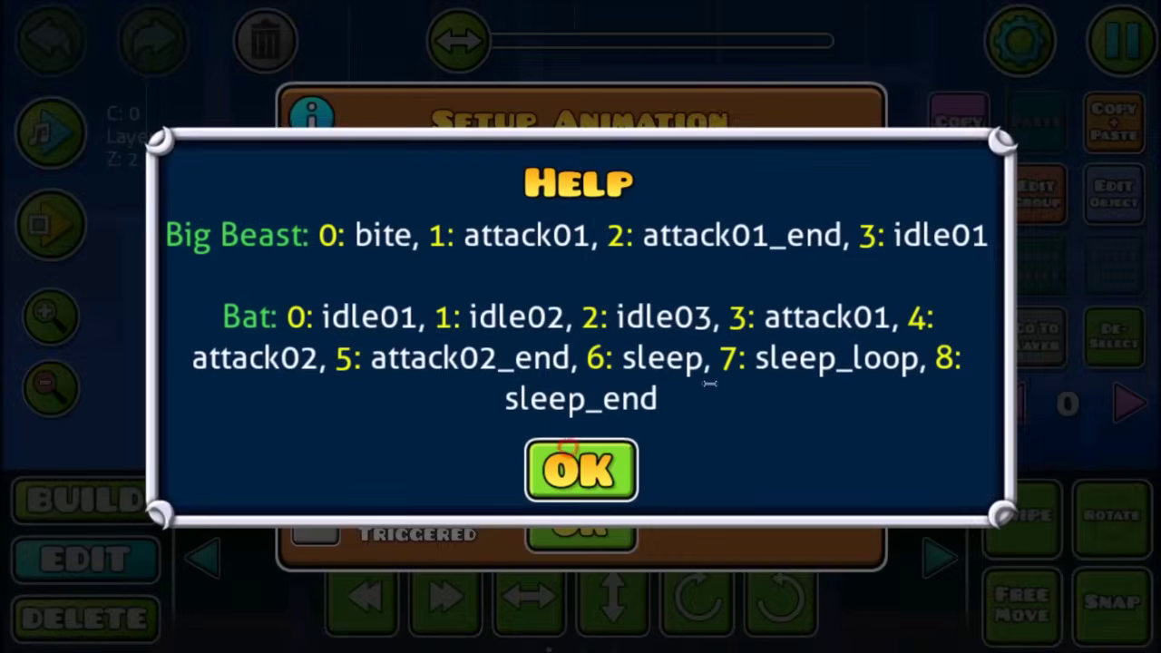
{"action": "left_click", "coordinate": [580, 470]}
{"action": "left_click", "coordinate": [581, 520]}
{"action": "left_click", "coordinate": [1116, 38]}
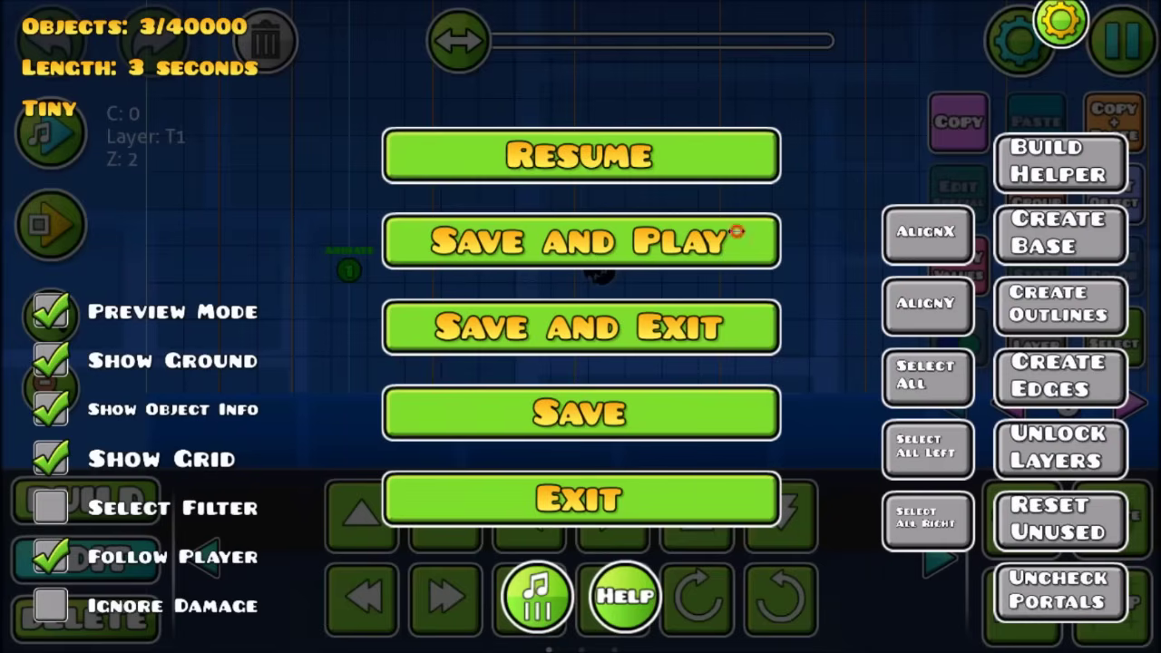
{"action": "left_click", "coordinate": [581, 238]}
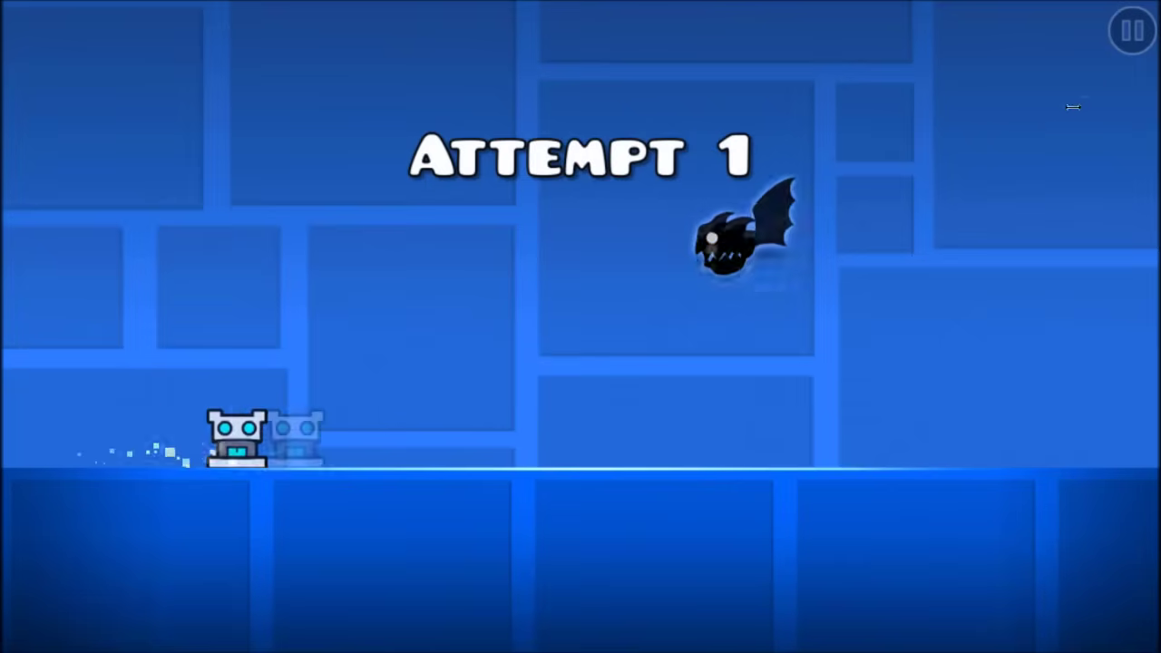
Restart the playtest twice, then go back to the level editor
{"action": "key", "text": "Escape"}
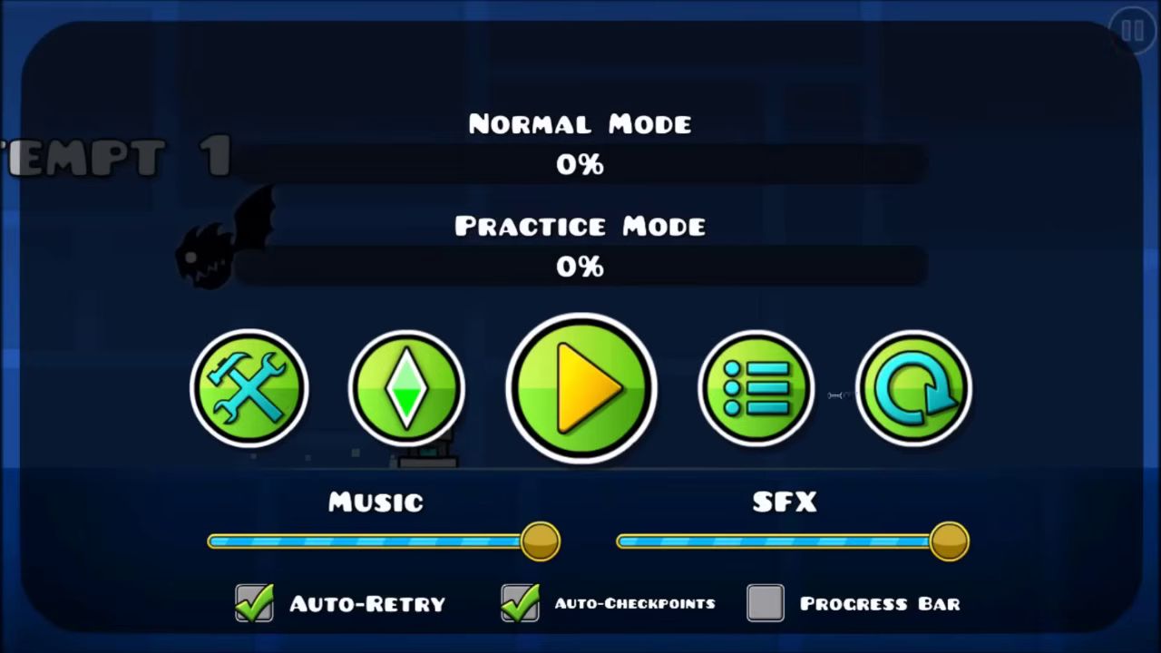
{"action": "left_click", "coordinate": [891, 392]}
{"action": "key", "text": "Escape"}
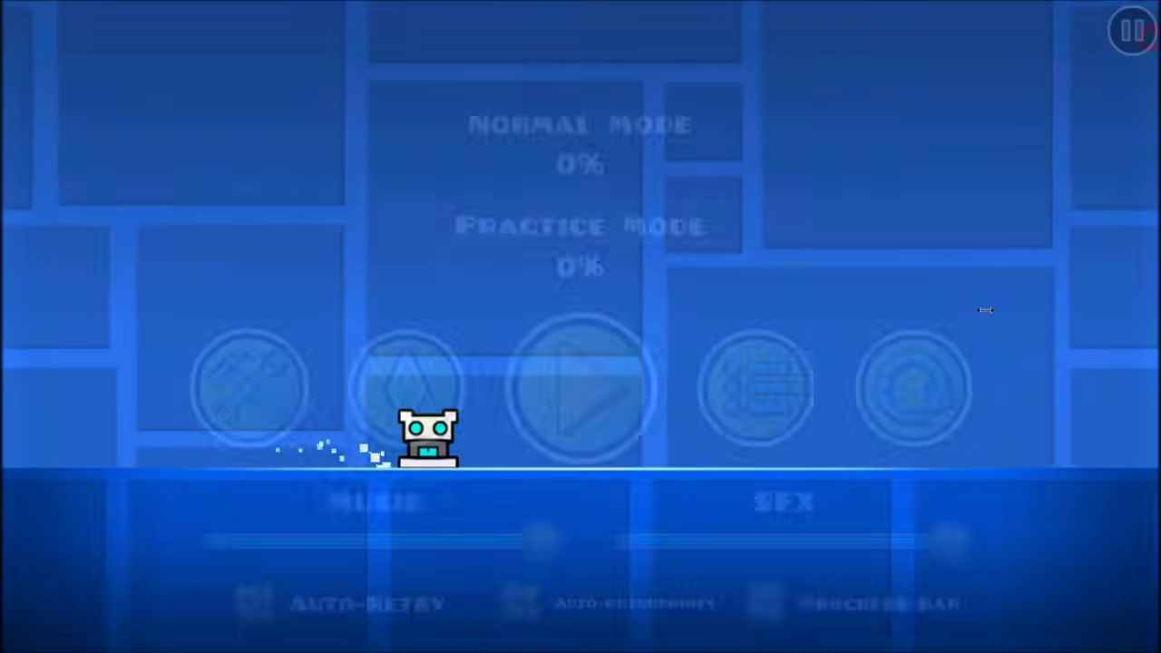
{"action": "left_click", "coordinate": [914, 389]}
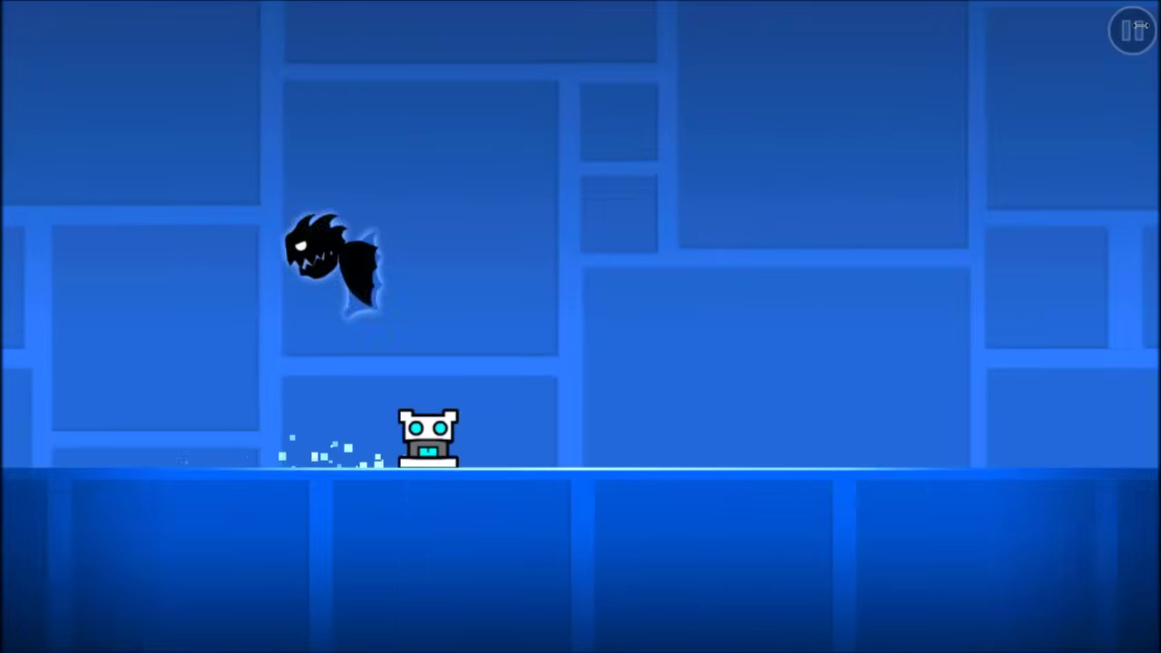
{"action": "key", "text": "Escape"}
{"action": "left_click", "coordinate": [242, 408]}
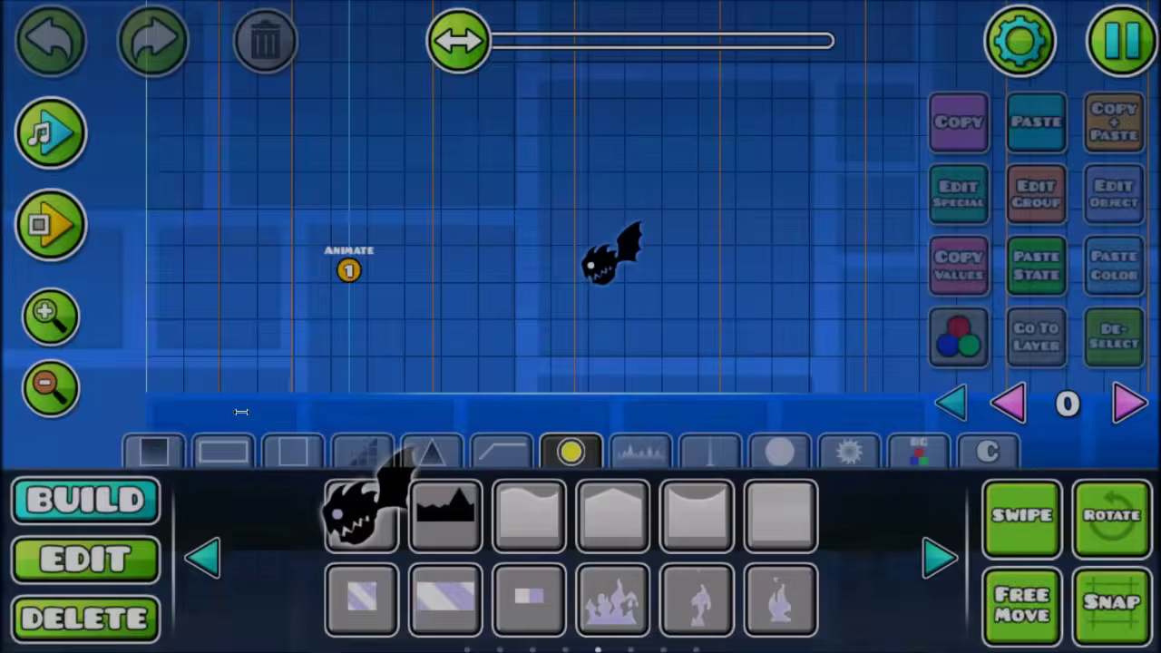
Raise the Animate trigger to Animation ID 3 (attack01), then save and playtest
{"action": "left_click", "coordinate": [136, 544]}
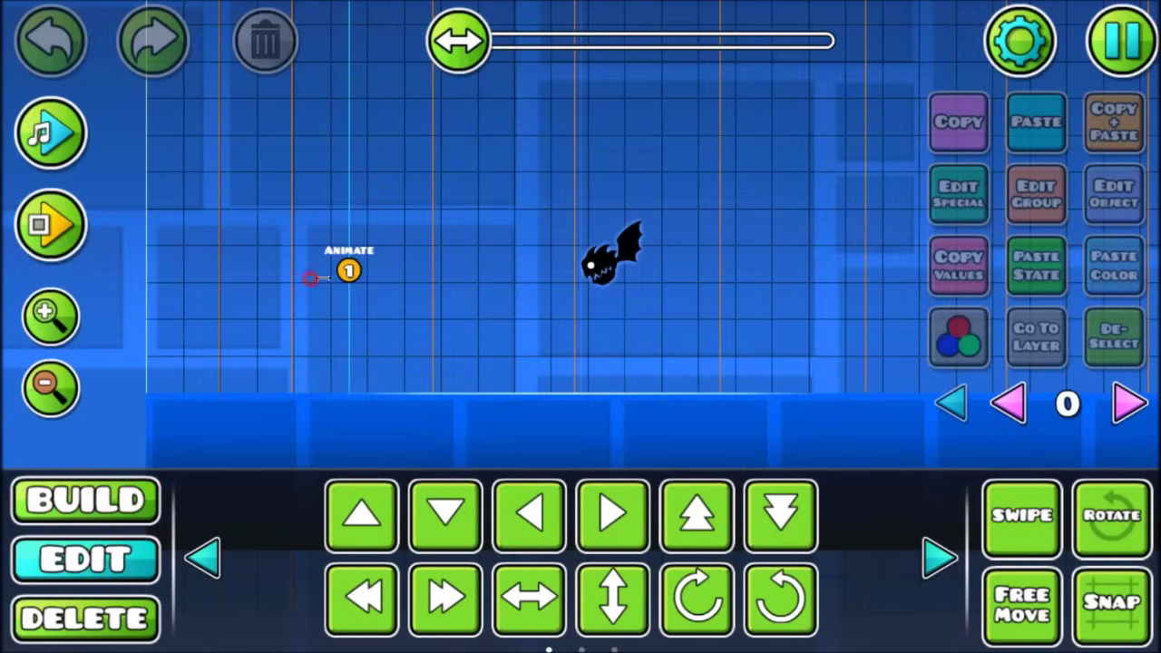
{"action": "left_click", "coordinate": [344, 271]}
{"action": "left_click", "coordinate": [1114, 193]}
{"action": "left_click", "coordinate": [311, 118]}
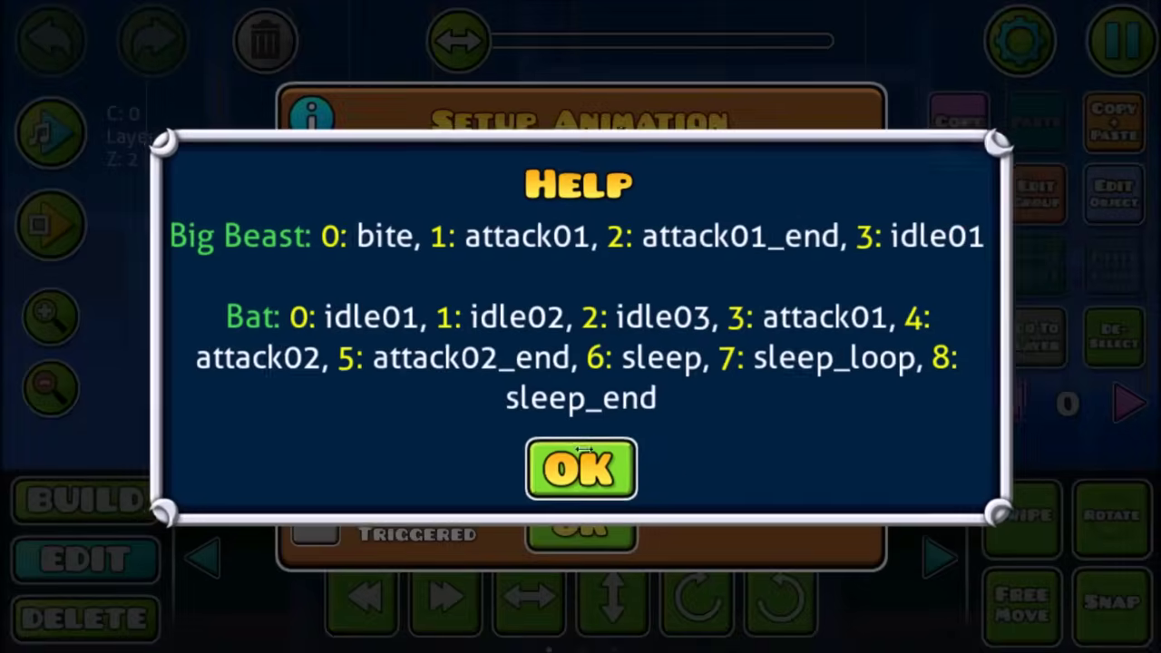
{"action": "left_click", "coordinate": [580, 469]}
{"action": "left_click", "coordinate": [682, 378]}
{"action": "left_click", "coordinate": [311, 118]}
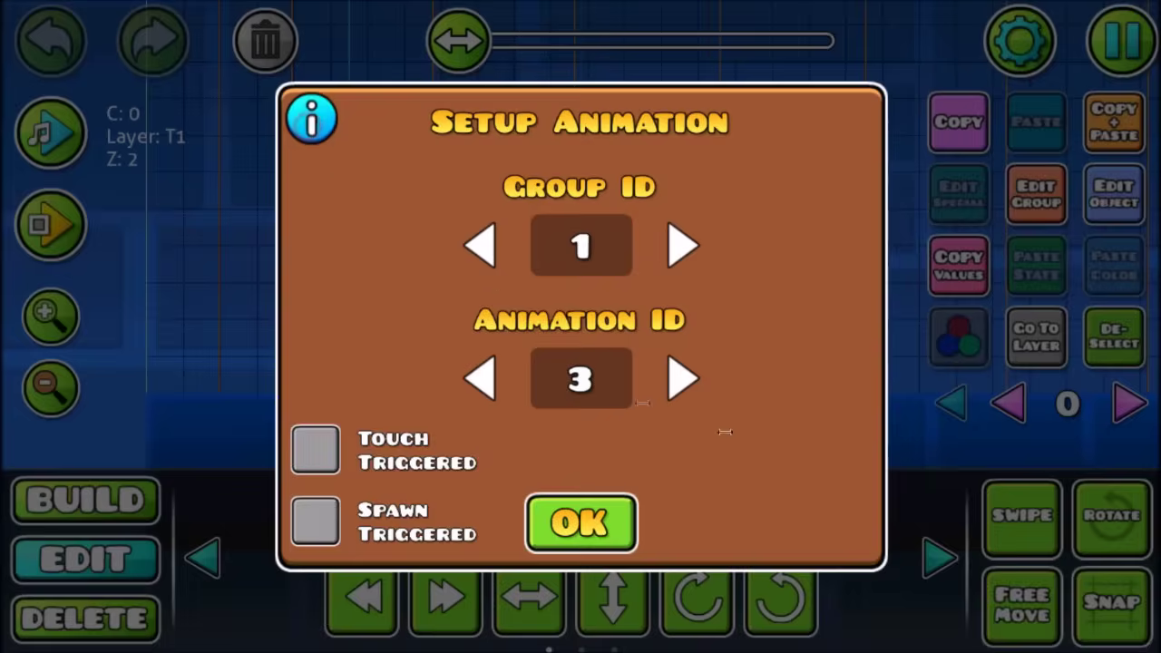
{"action": "left_click", "coordinate": [590, 490]}
{"action": "left_click", "coordinate": [606, 521]}
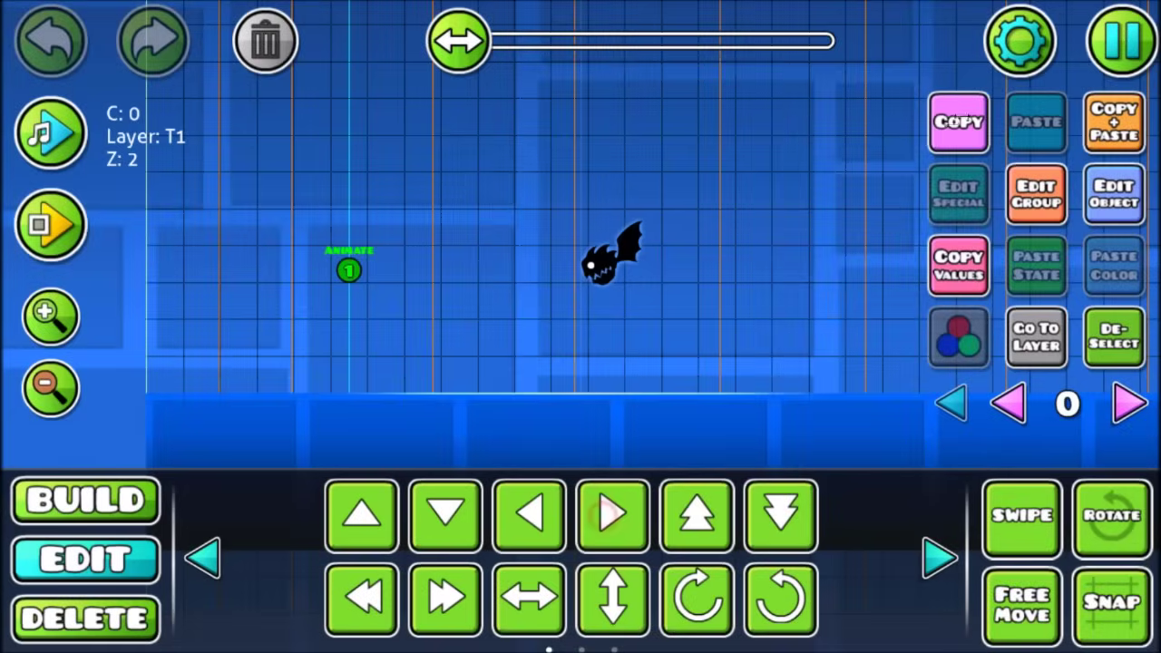
{"action": "left_click", "coordinate": [1098, 52]}
{"action": "left_click", "coordinate": [684, 245]}
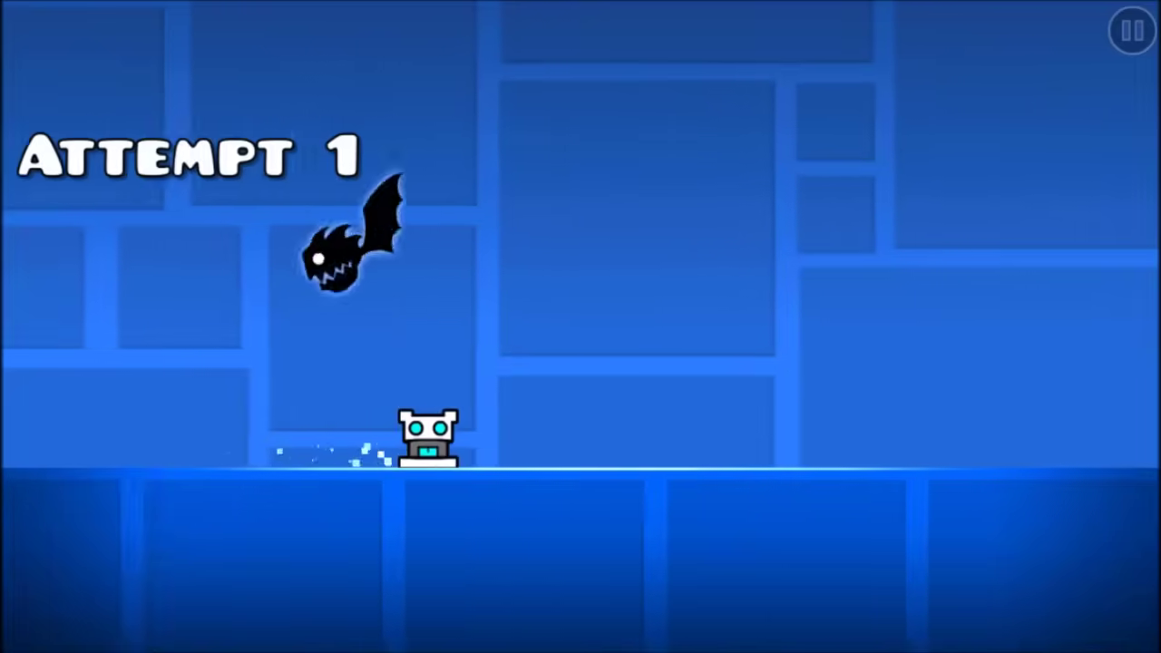
Return to the editor and check the Animate trigger's settings without changing them
{"action": "key", "text": "Escape"}
{"action": "left_click", "coordinate": [238, 359]}
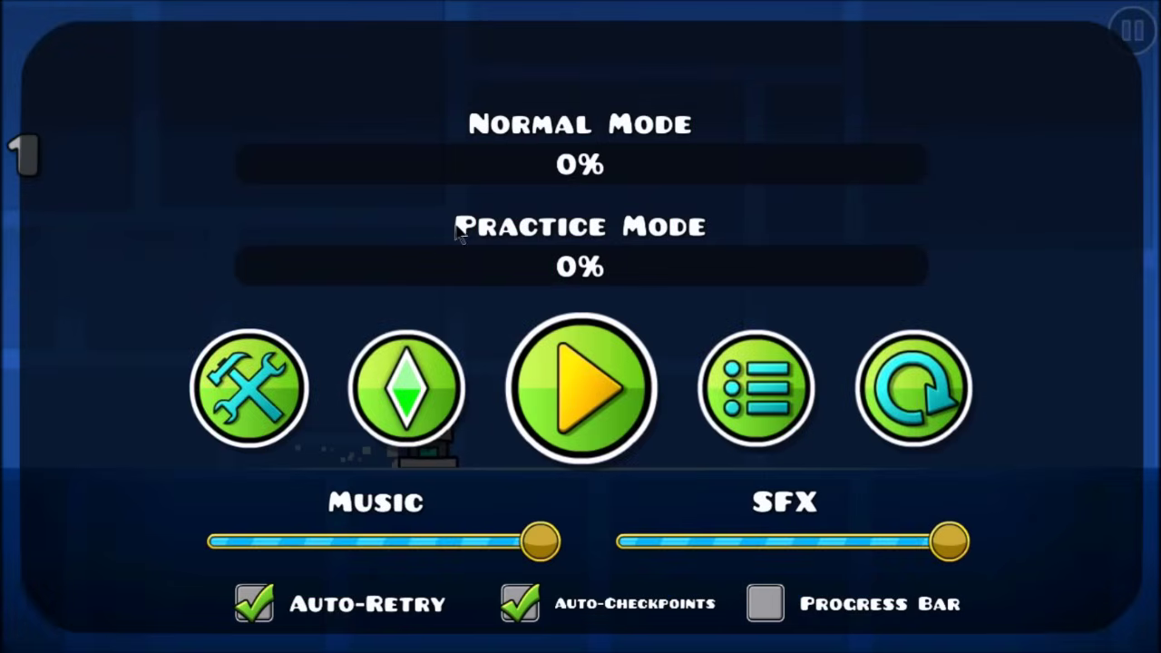
{"action": "key", "text": "2"}
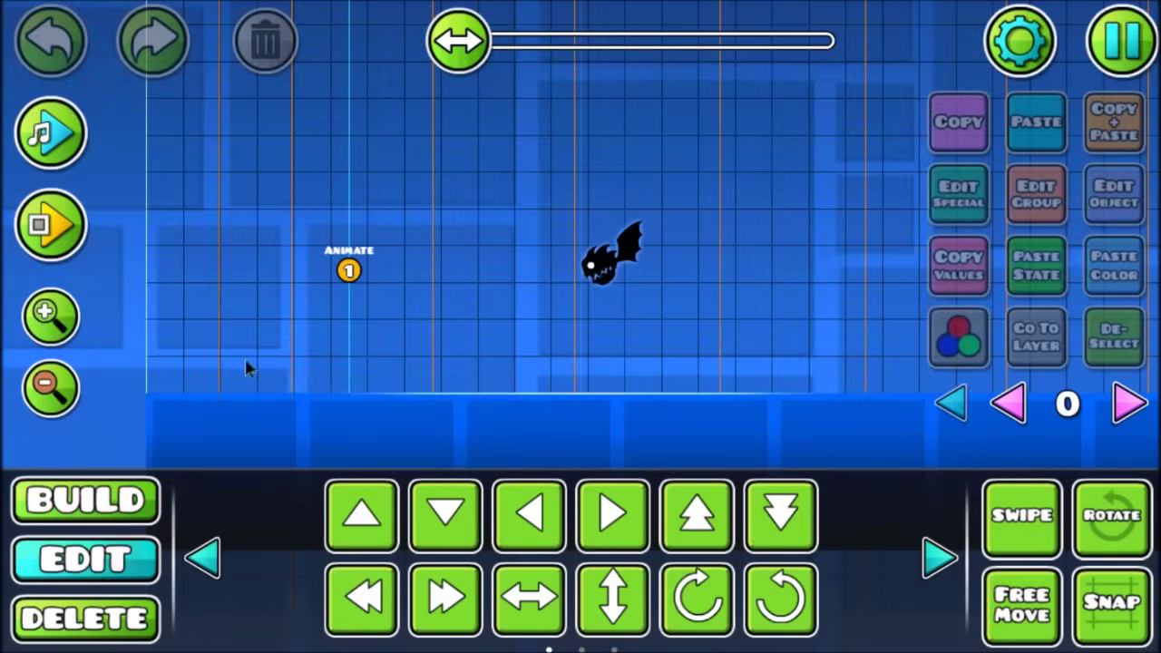
{"action": "left_click", "coordinate": [345, 277]}
{"action": "left_click", "coordinate": [1112, 194]}
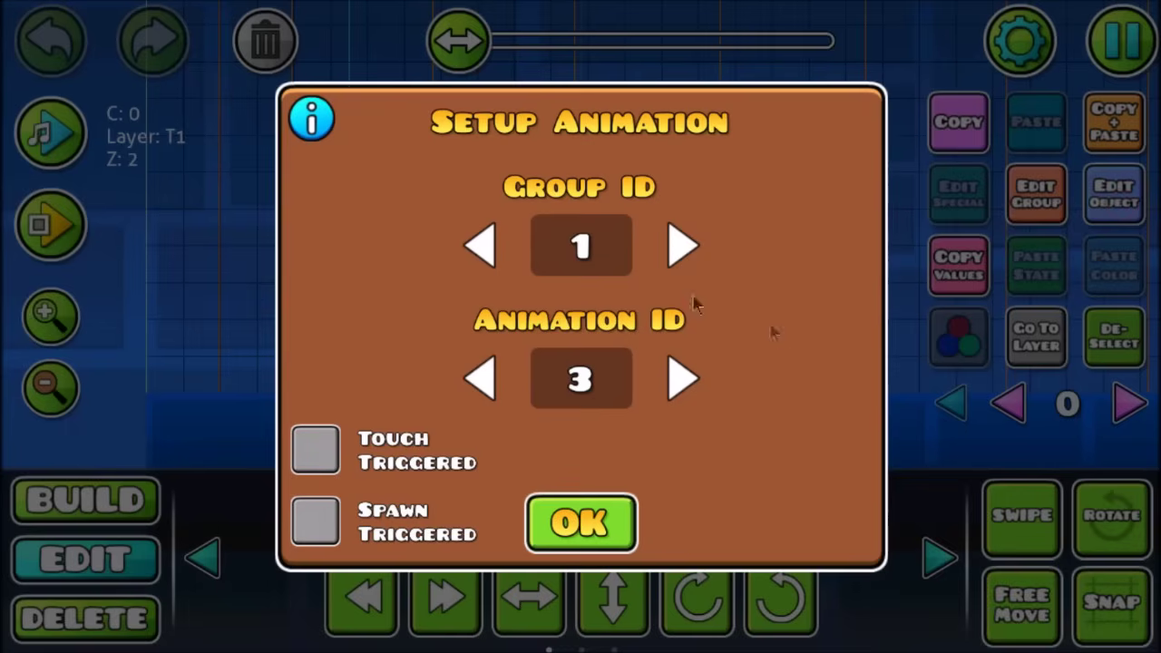
{"action": "left_click", "coordinate": [598, 525]}
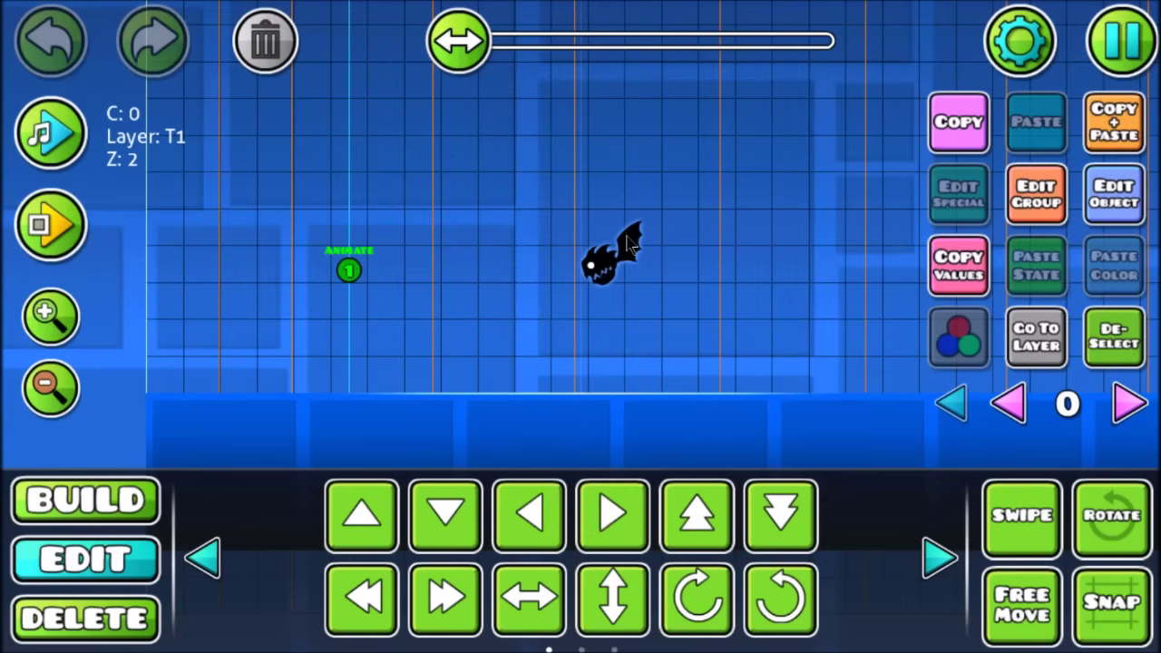
Scale the bat monster up to 2.00
{"action": "left_click", "coordinate": [608, 259]}
{"action": "left_click", "coordinate": [203, 558]}
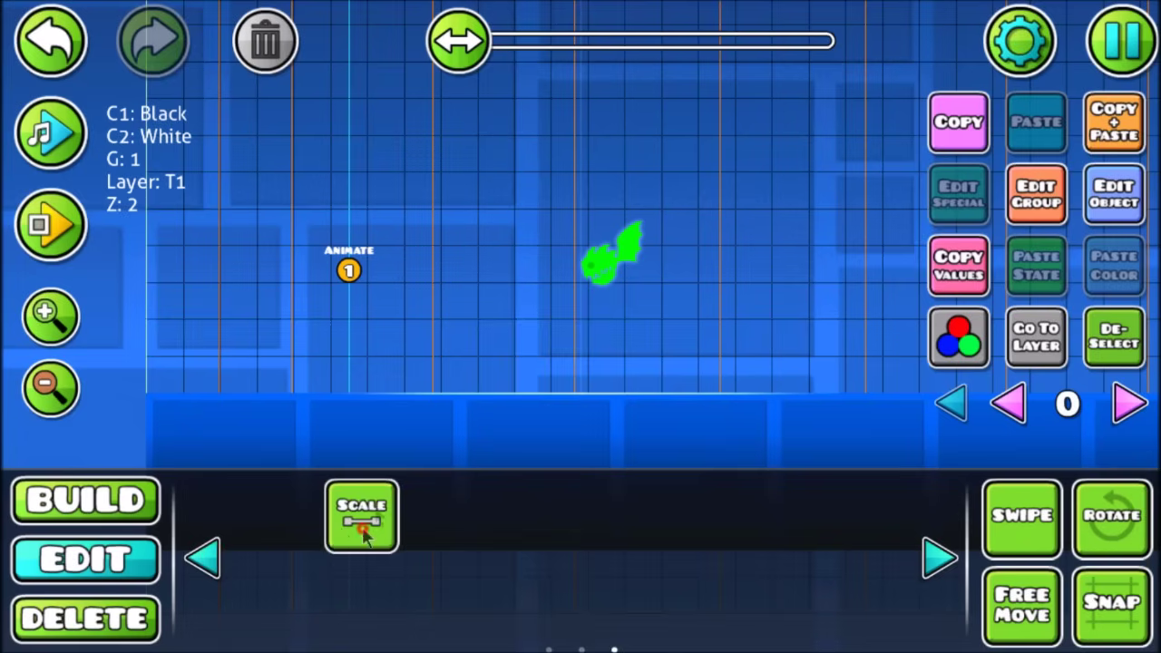
{"action": "left_click", "coordinate": [361, 515]}
{"action": "left_click_drag", "start_coordinate": [537, 212], "coordinate": [810, 215]}
{"action": "left_click", "coordinate": [394, 511]}
Set the Animate trigger to Animation ID 4 (attack02), then save and playtest
{"action": "left_click", "coordinate": [350, 270]}
{"action": "left_click", "coordinate": [1115, 194]}
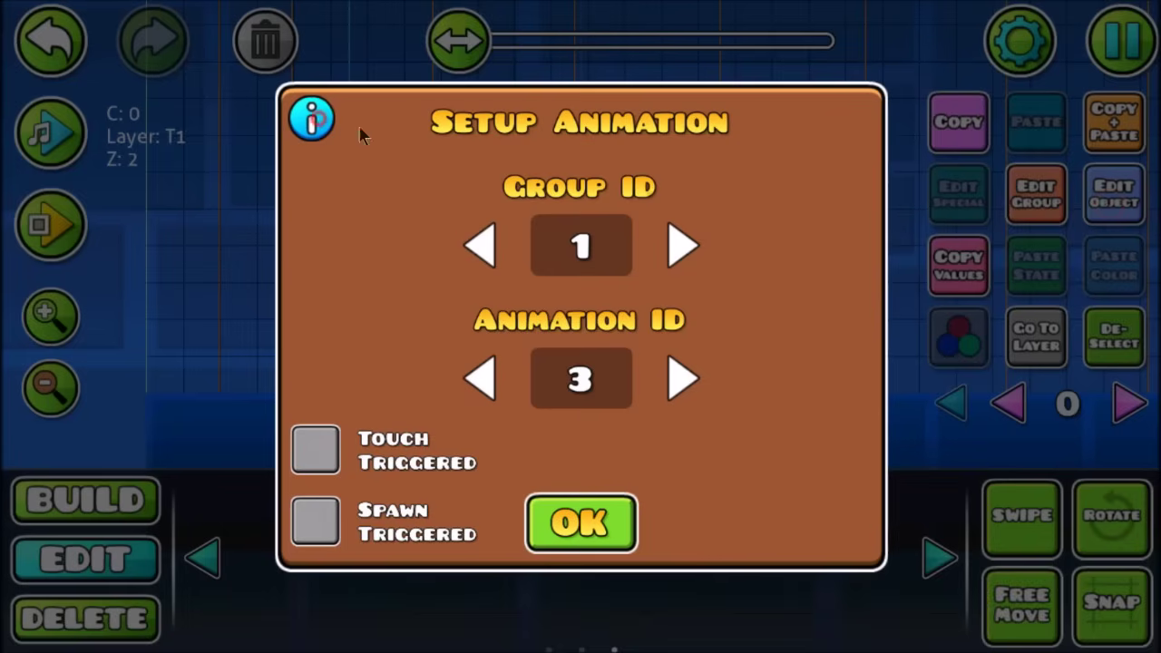
{"action": "left_click", "coordinate": [313, 120]}
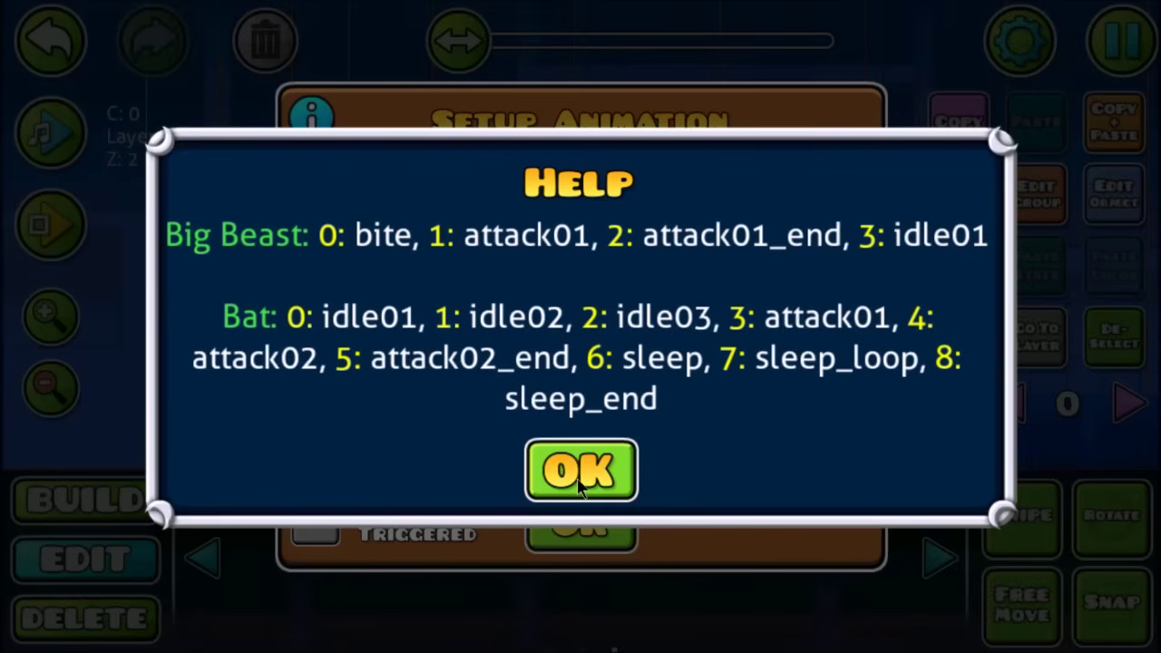
{"action": "left_click", "coordinate": [581, 472]}
{"action": "left_click", "coordinate": [681, 375]}
{"action": "left_click", "coordinate": [581, 521]}
{"action": "key", "text": "Escape"}
{"action": "left_click", "coordinate": [705, 260]}
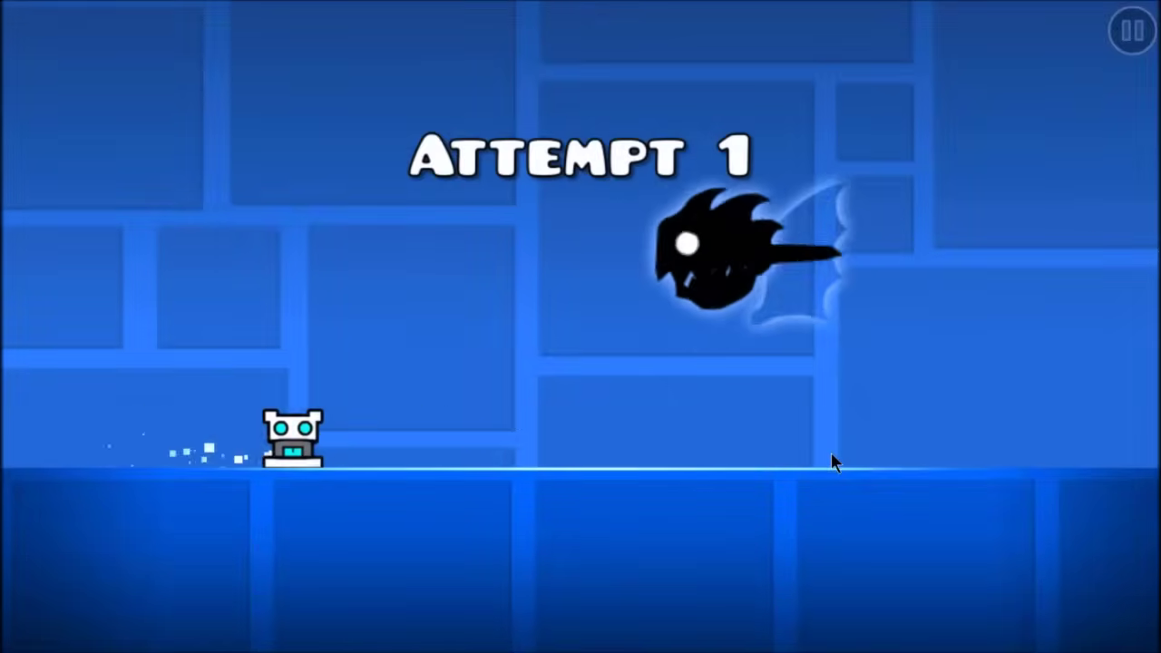
Restart the playtest twice, then return to the level editor
{"action": "key", "text": "Escape"}
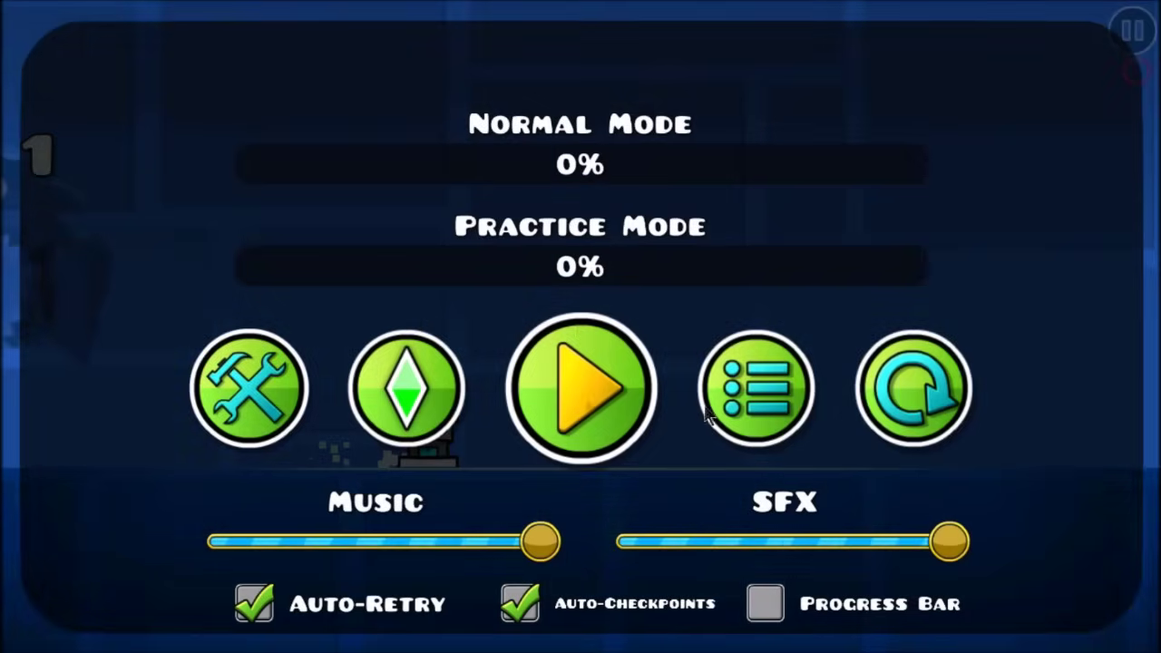
{"action": "left_click", "coordinate": [955, 386]}
{"action": "key", "text": "Escape"}
{"action": "left_click", "coordinate": [902, 402]}
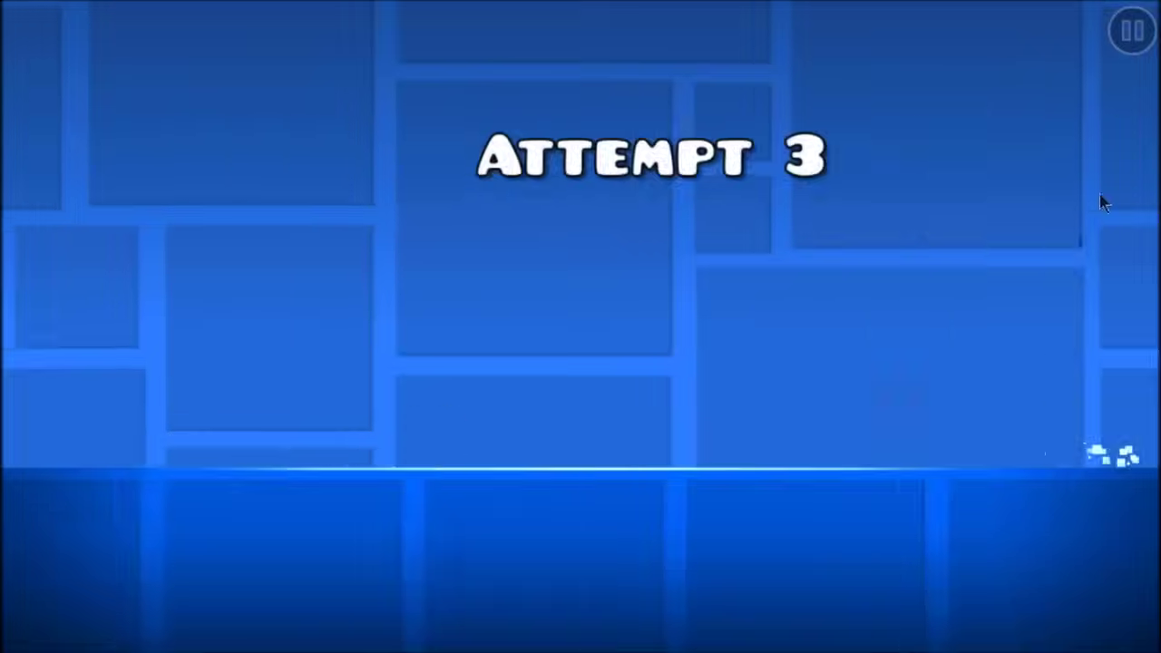
{"action": "key", "text": "Escape"}
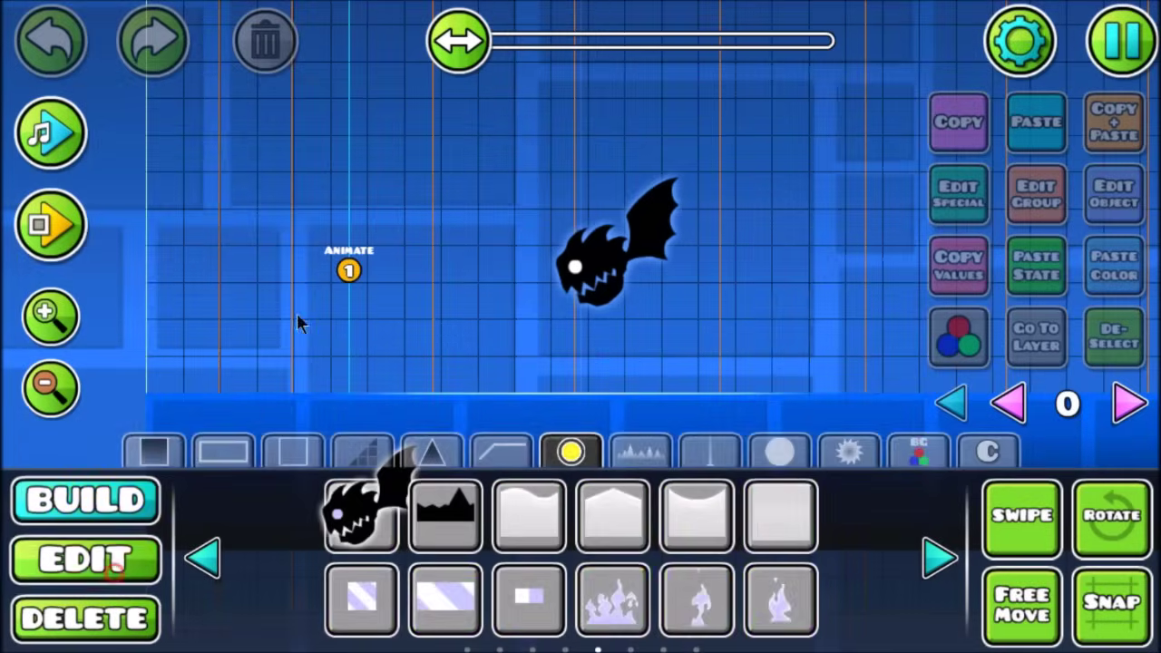
{"action": "key", "text": "2"}
Raise the Animate trigger to Animation ID 5 (attack02_end), then save and playtest
{"action": "left_click", "coordinate": [349, 270]}
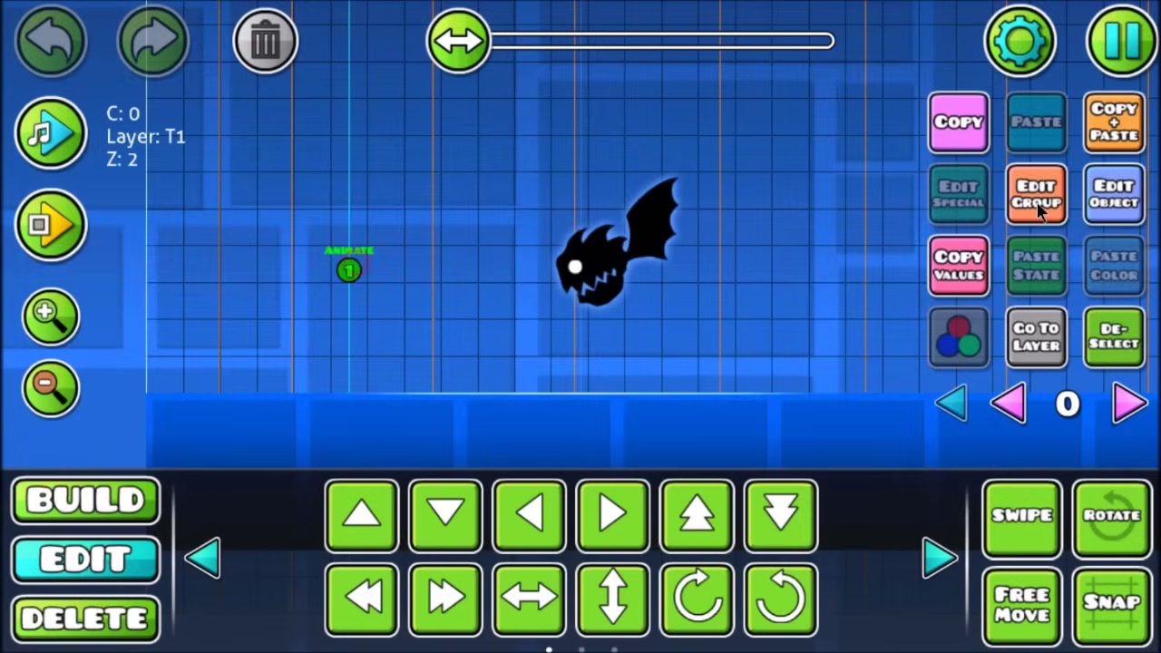
{"action": "left_click", "coordinate": [1084, 215]}
{"action": "left_click", "coordinate": [313, 116]}
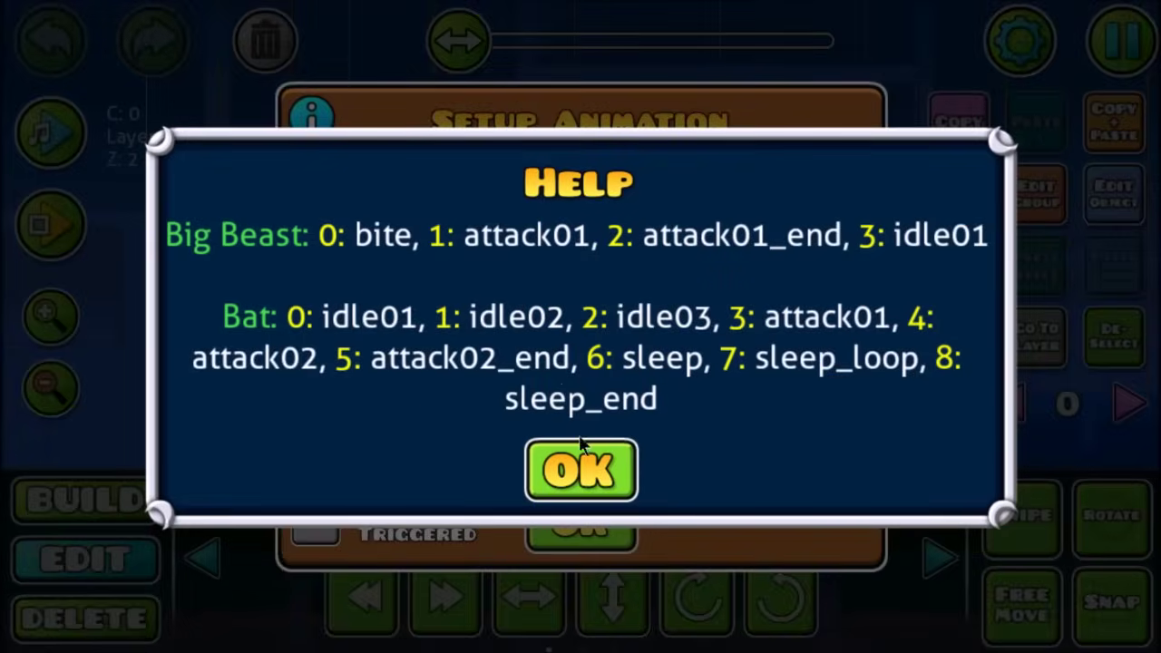
{"action": "left_click", "coordinate": [572, 494]}
{"action": "left_click", "coordinate": [681, 379]}
{"action": "left_click", "coordinate": [615, 532]}
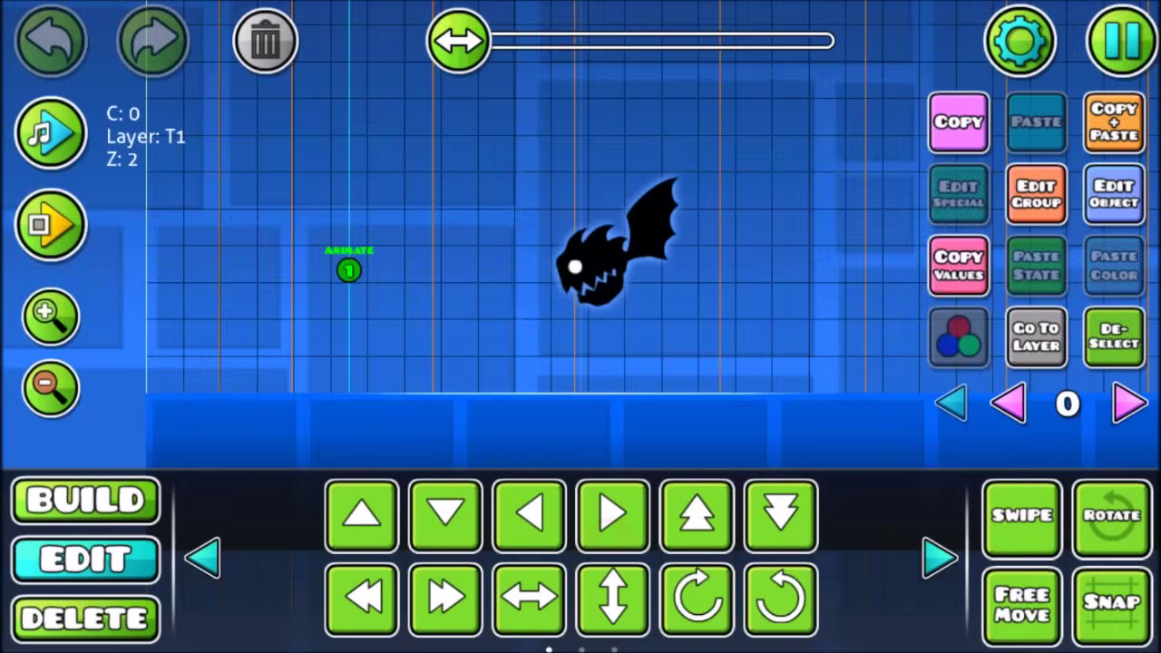
{"action": "key", "text": "Escape"}
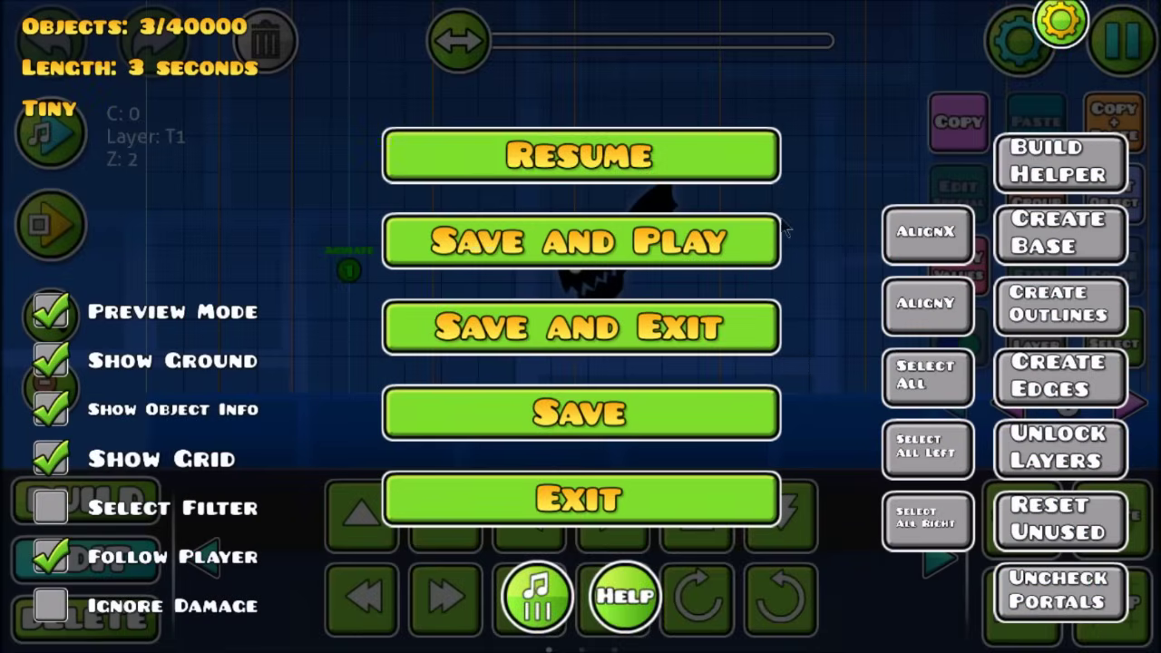
{"action": "left_click", "coordinate": [736, 260]}
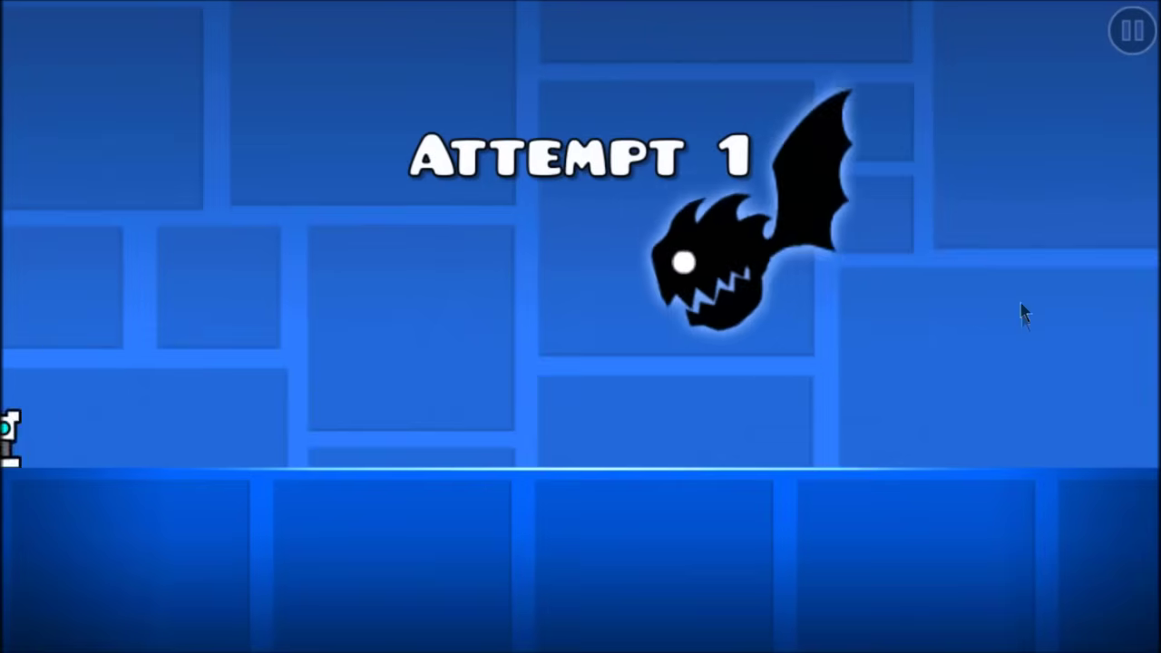